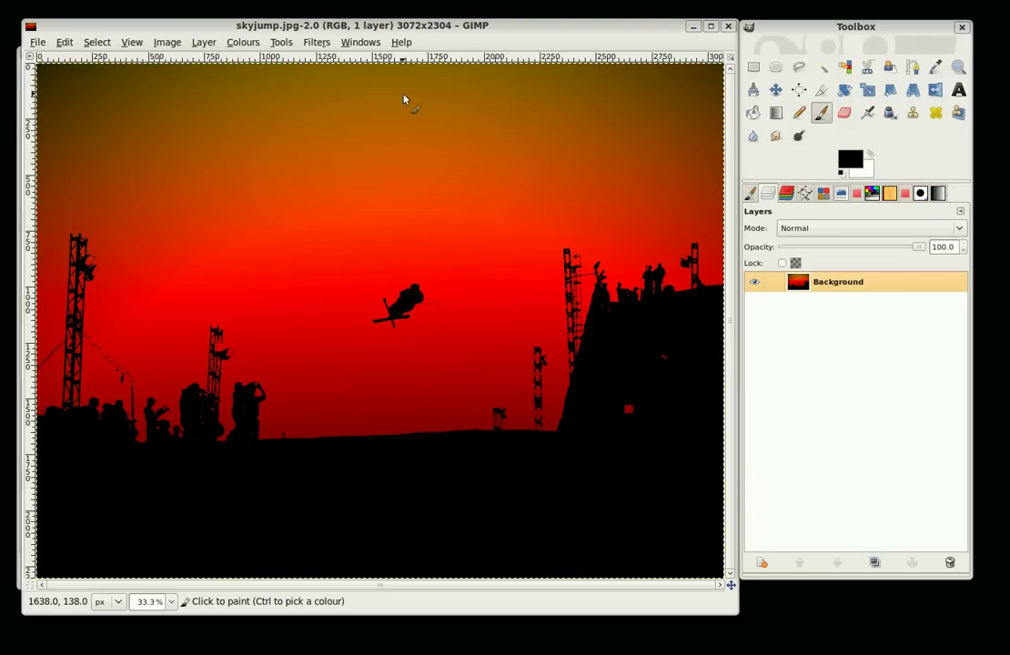
Close the finished skyjump.jpg image, leaving dawnsphotos 124.jpg as the only open photo
{"action": "key", "text": "alt+Tab"}
{"action": "key", "text": "Escape"}
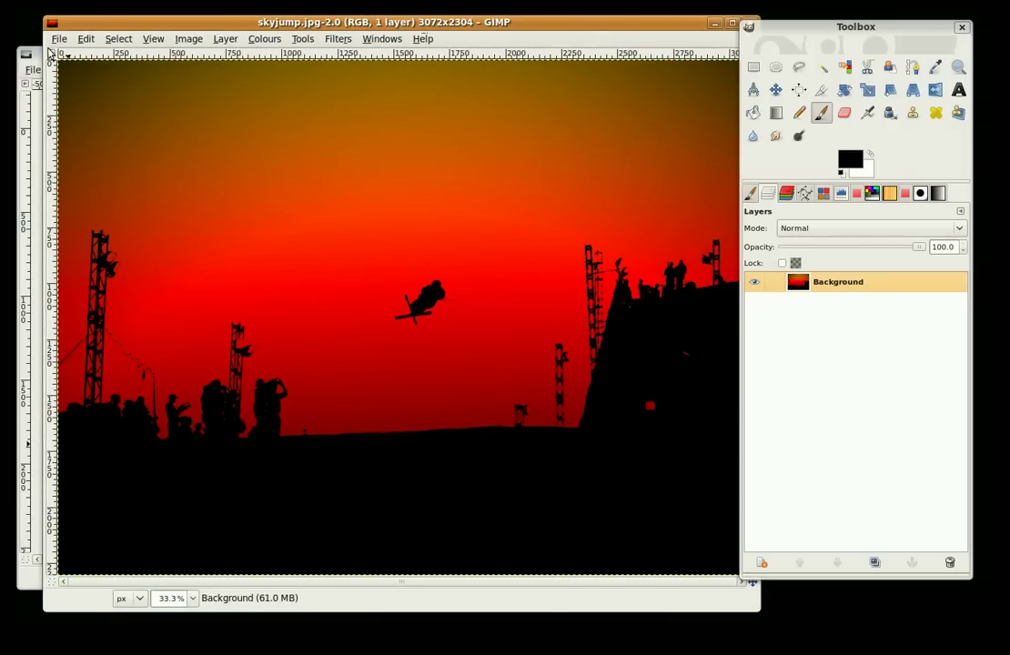
{"action": "left_click", "coordinate": [27, 53]}
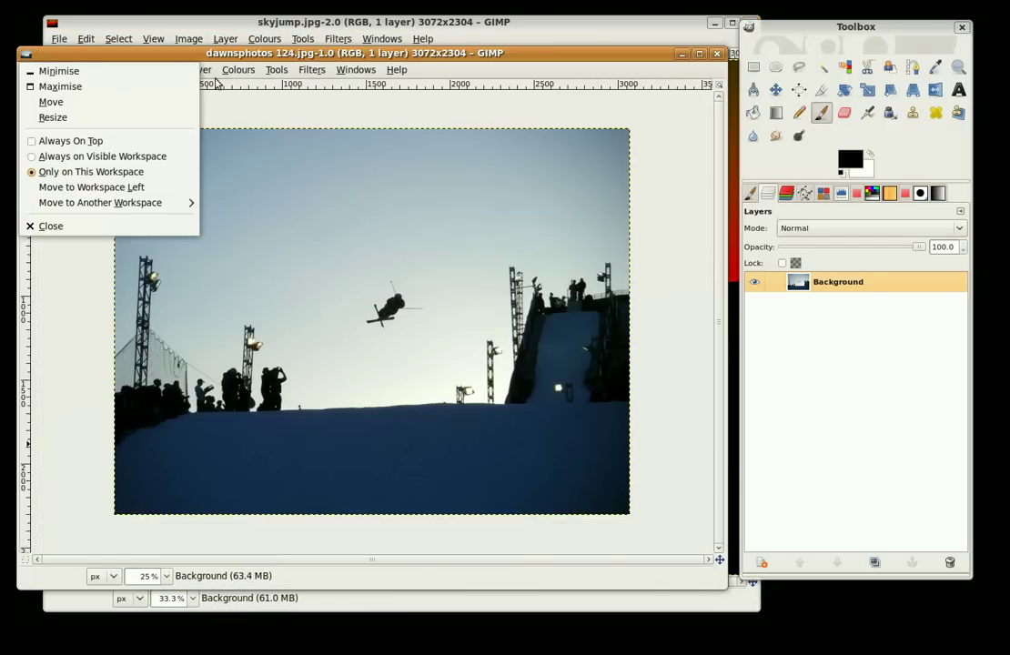
{"action": "key", "text": "Escape"}
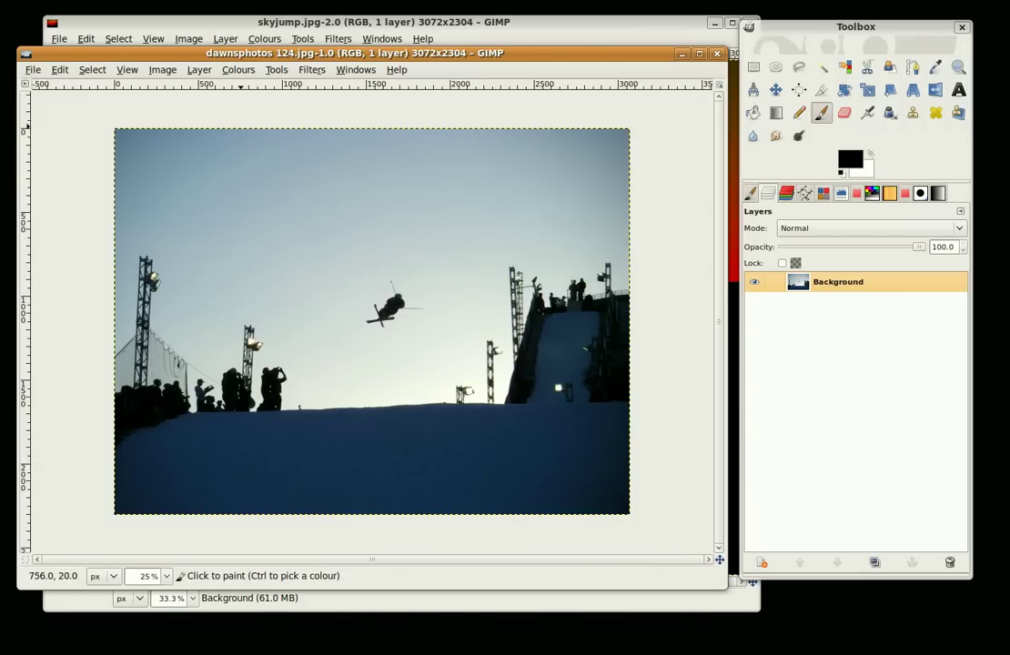
{"action": "left_click", "coordinate": [245, 25]}
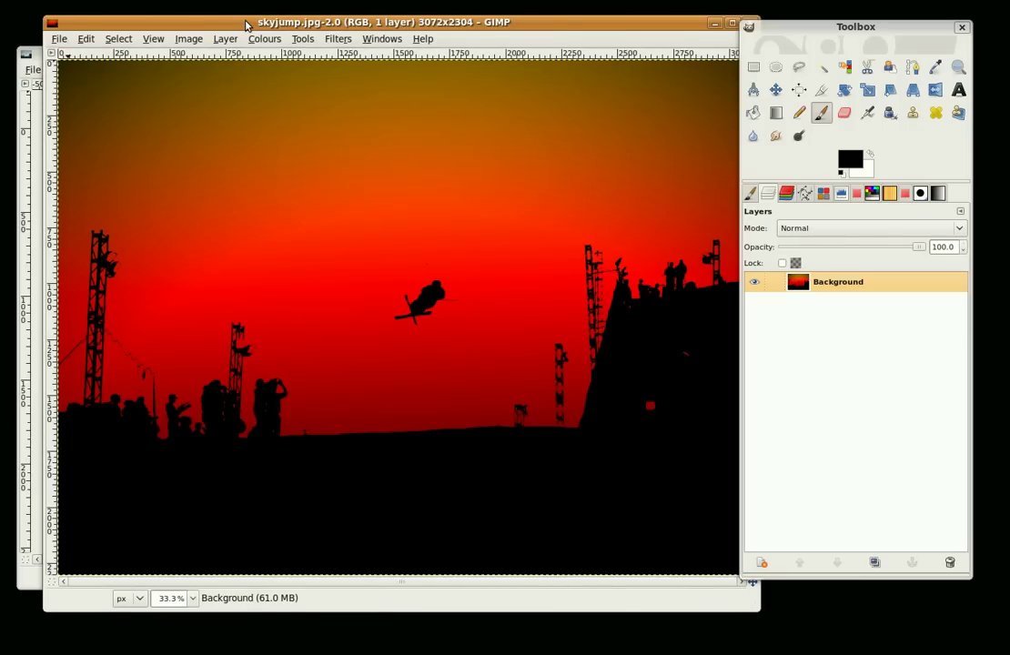
{"action": "left_click_drag", "start_coordinate": [245, 25], "coordinate": [224, 26]}
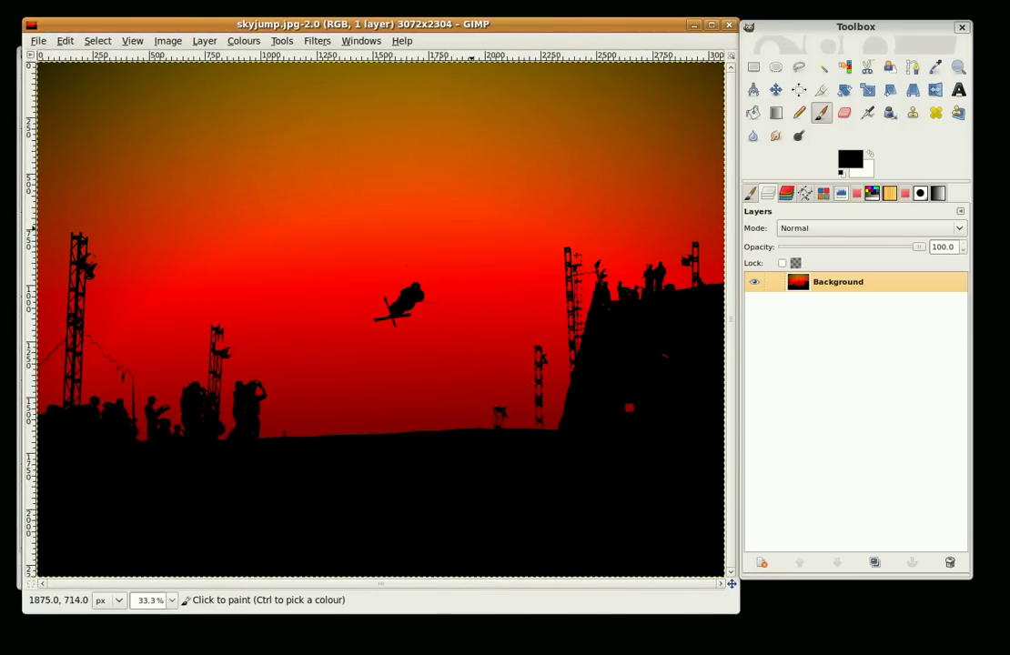
{"action": "left_click", "coordinate": [38, 41]}
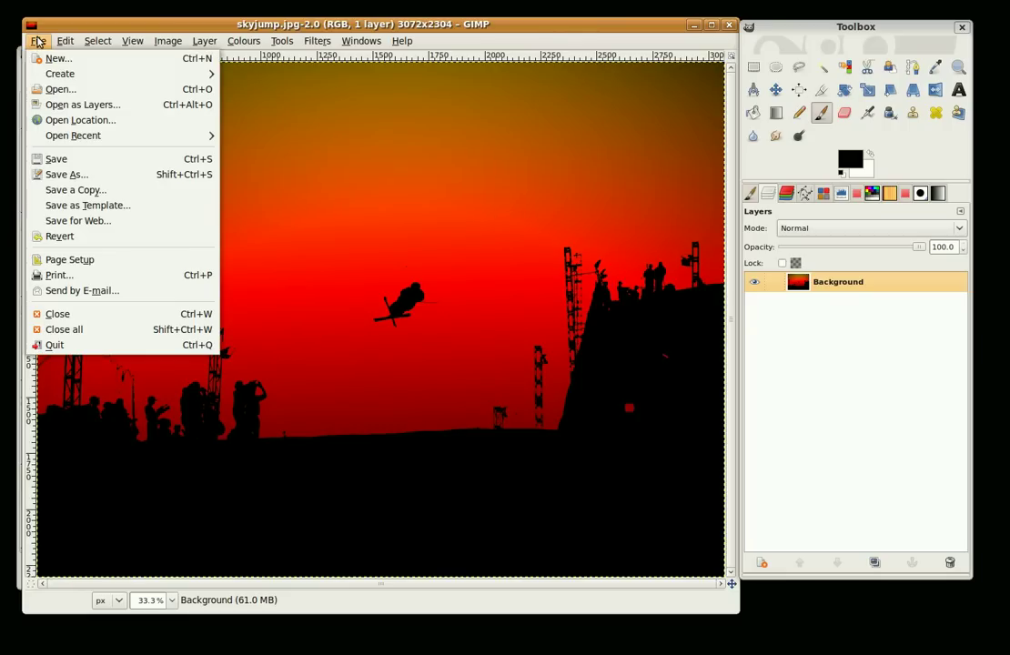
{"action": "left_click", "coordinate": [52, 314]}
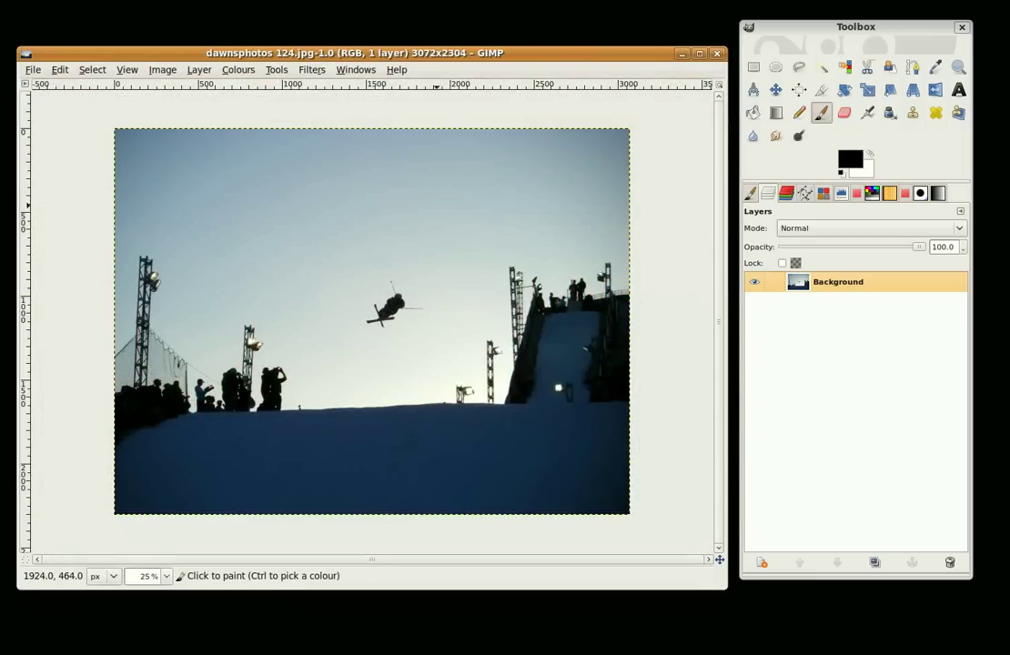
Desaturate the ski-jump photo with the Average method and zoom to 100%
{"action": "left_click", "coordinate": [311, 71]}
{"action": "mouse_move", "coordinate": [238, 70]}
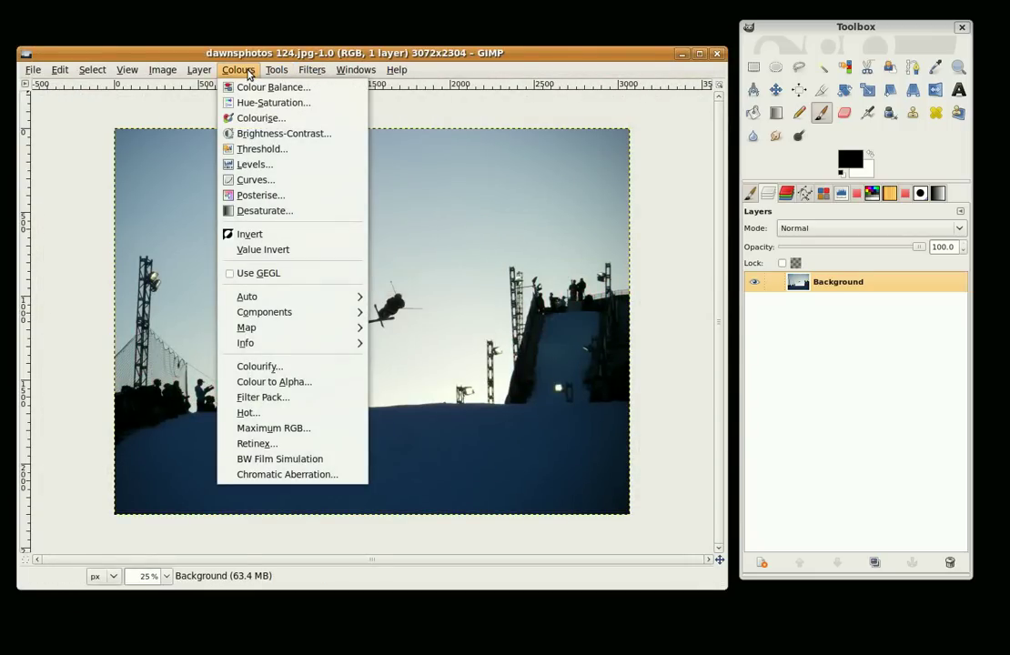
{"action": "left_click", "coordinate": [256, 211]}
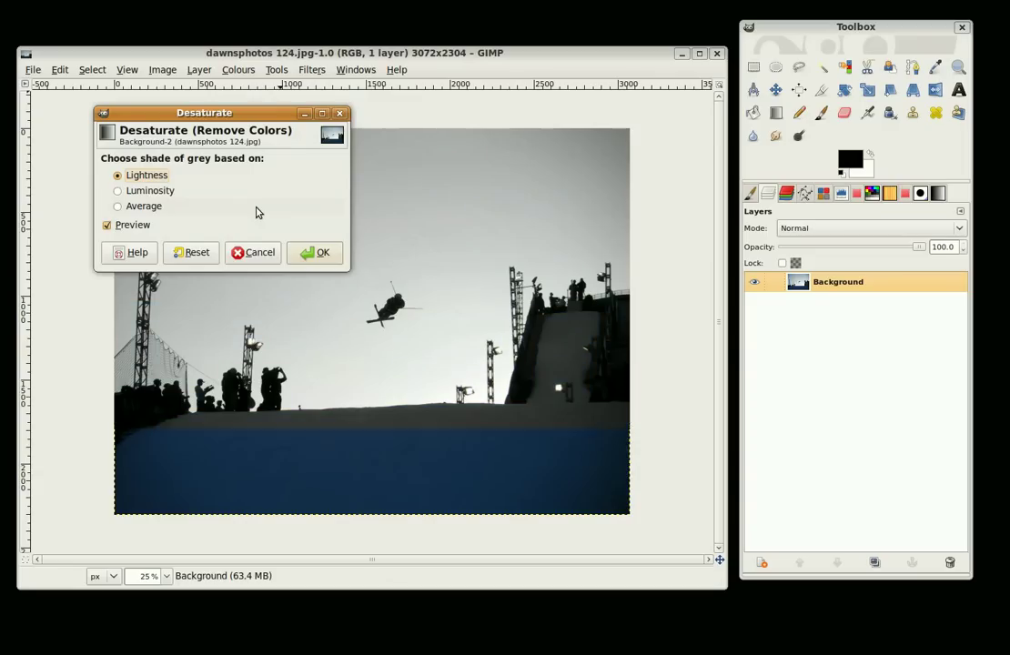
{"action": "left_click", "coordinate": [118, 207]}
{"action": "left_click", "coordinate": [307, 253]}
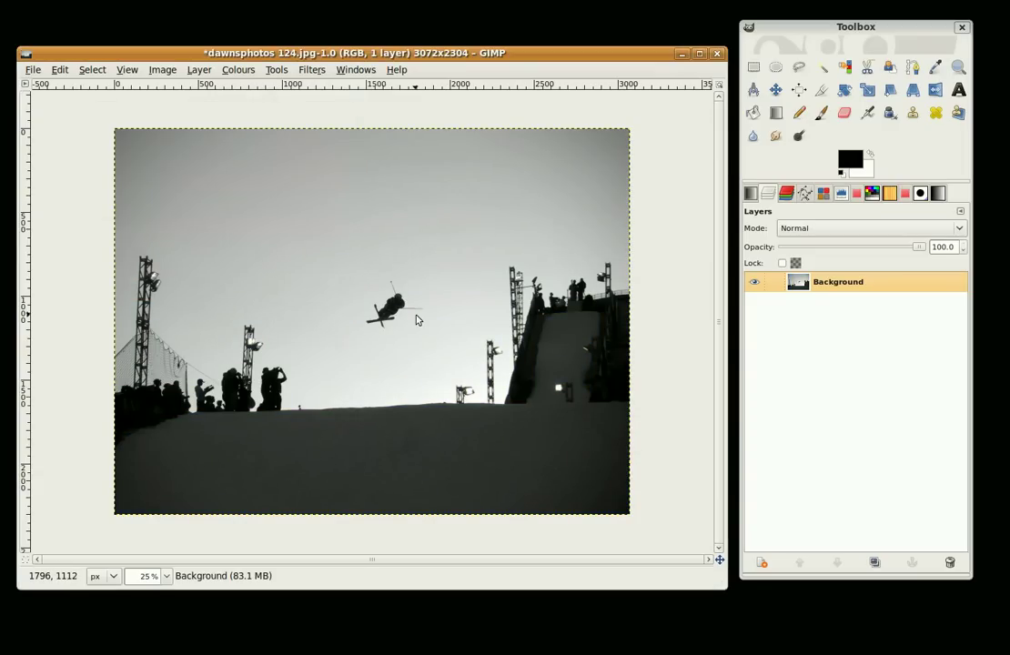
{"action": "key", "text": "1"}
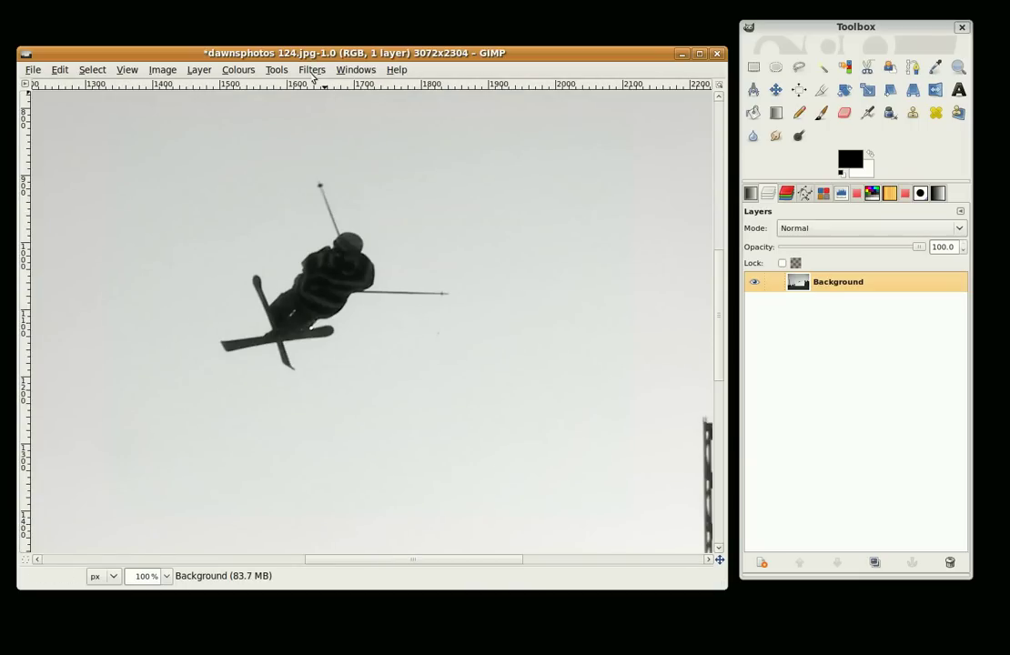
Apply Filters > Enhance > Sharpen (Smart Redux) with its default settings
{"action": "left_click", "coordinate": [312, 70]}
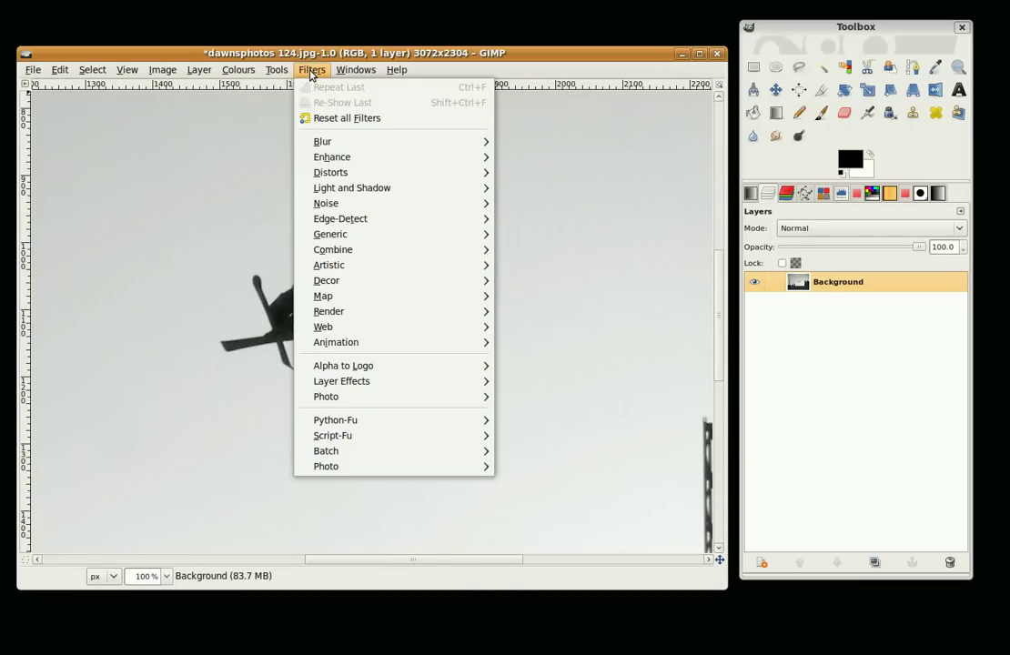
{"action": "mouse_move", "coordinate": [354, 156]}
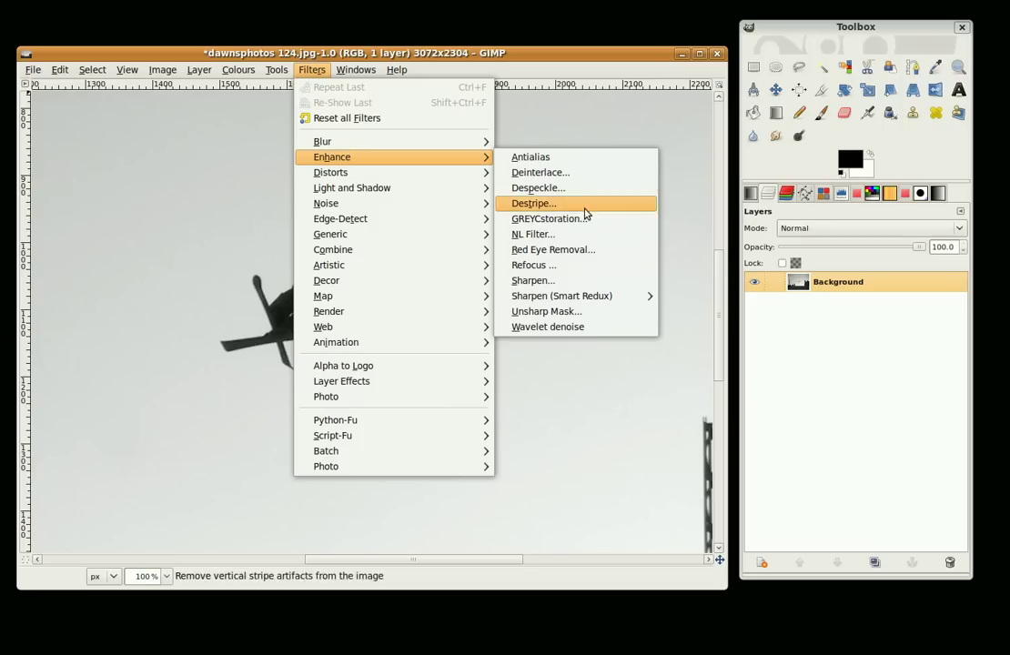
{"action": "mouse_move", "coordinate": [606, 296]}
{"action": "left_click", "coordinate": [684, 296]}
{"action": "left_click", "coordinate": [460, 471]}
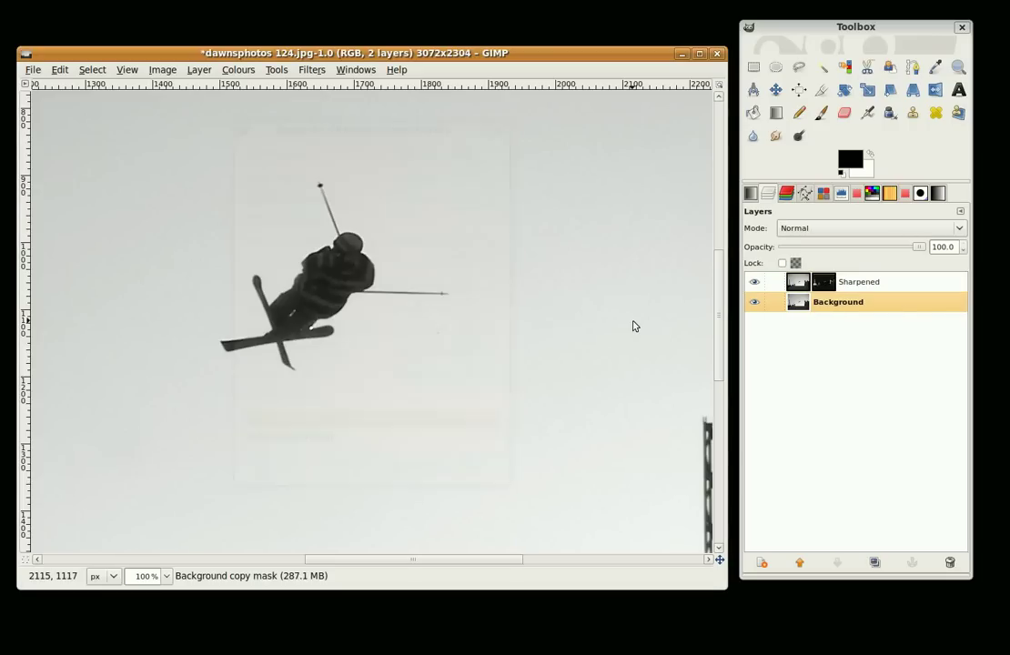
Zoom in and toggle the Sharpened layer's visibility to compare before and after
{"action": "scroll", "coordinate": [440, 281], "scroll_direction": "up", "scroll_amount": 3}
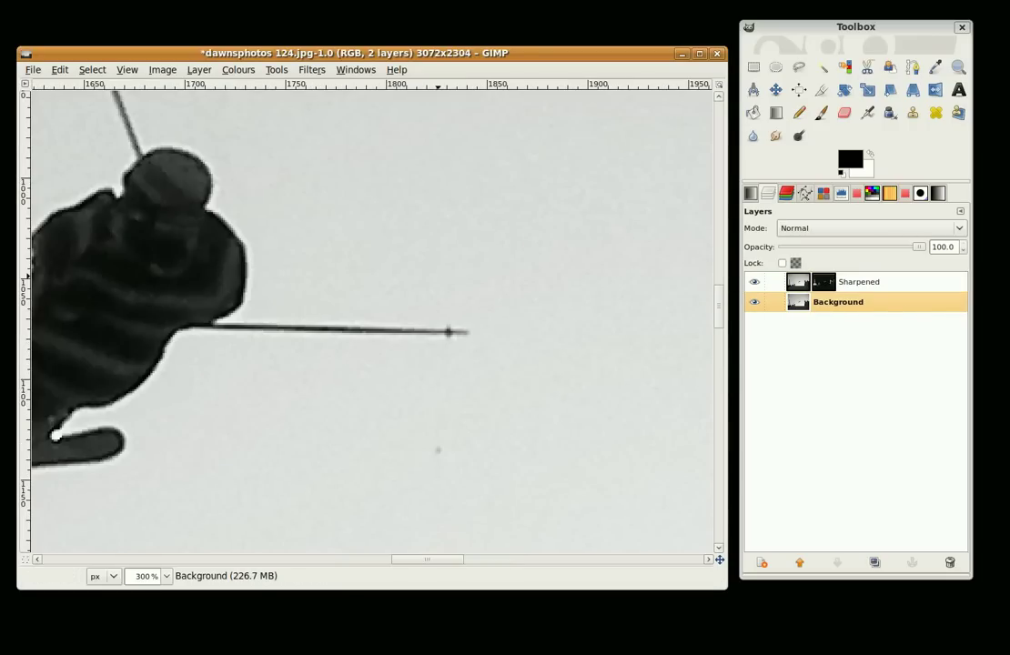
{"action": "scroll", "coordinate": [151, 295], "scroll_direction": "down", "scroll_amount": 2}
{"action": "scroll", "coordinate": [151, 295], "scroll_direction": "up", "scroll_amount": 4}
{"action": "scroll", "coordinate": [151, 291], "scroll_direction": "down", "scroll_amount": 2}
{"action": "left_click", "coordinate": [754, 282]}
{"action": "left_click", "coordinate": [754, 282]}
{"action": "left_click", "coordinate": [755, 283]}
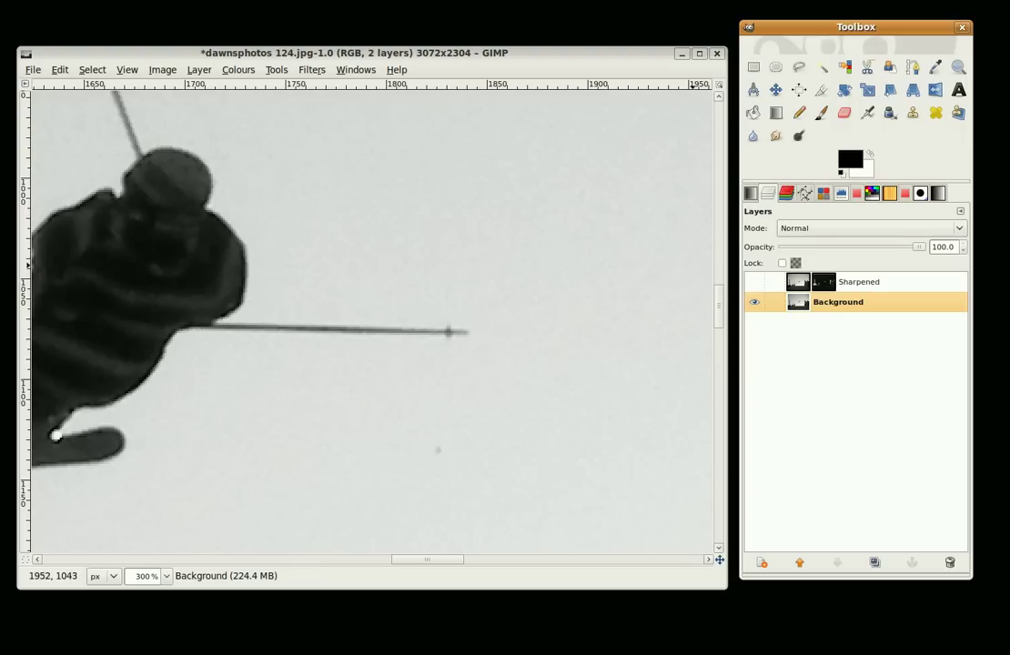
{"action": "left_click", "coordinate": [754, 282]}
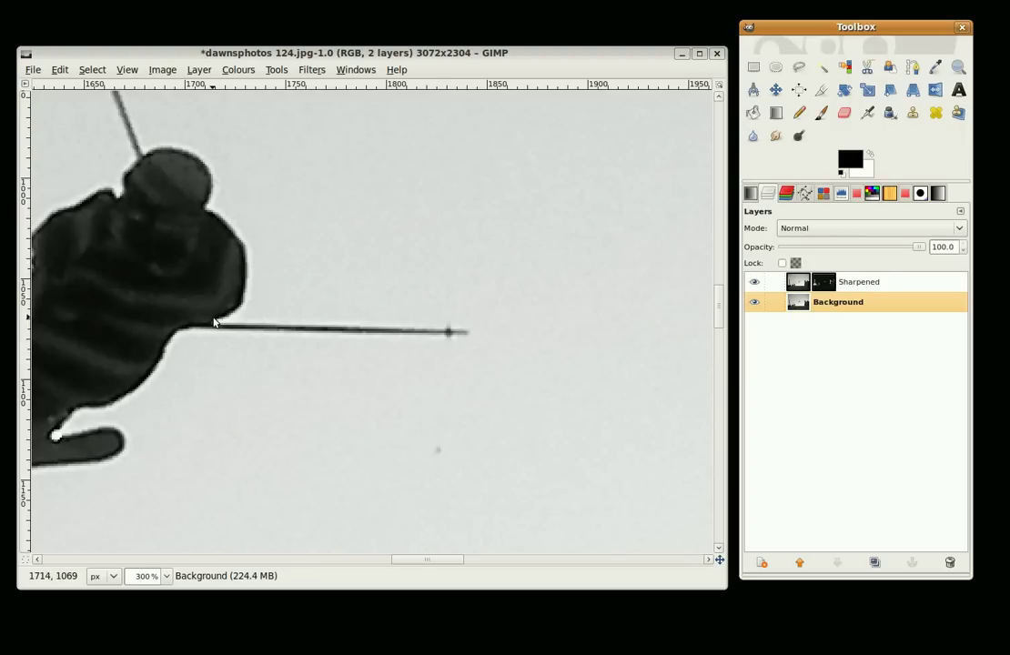
Merge the visible Sharpened and Background layers into one layer, then zoom back out
{"action": "right_click", "coordinate": [871, 283]}
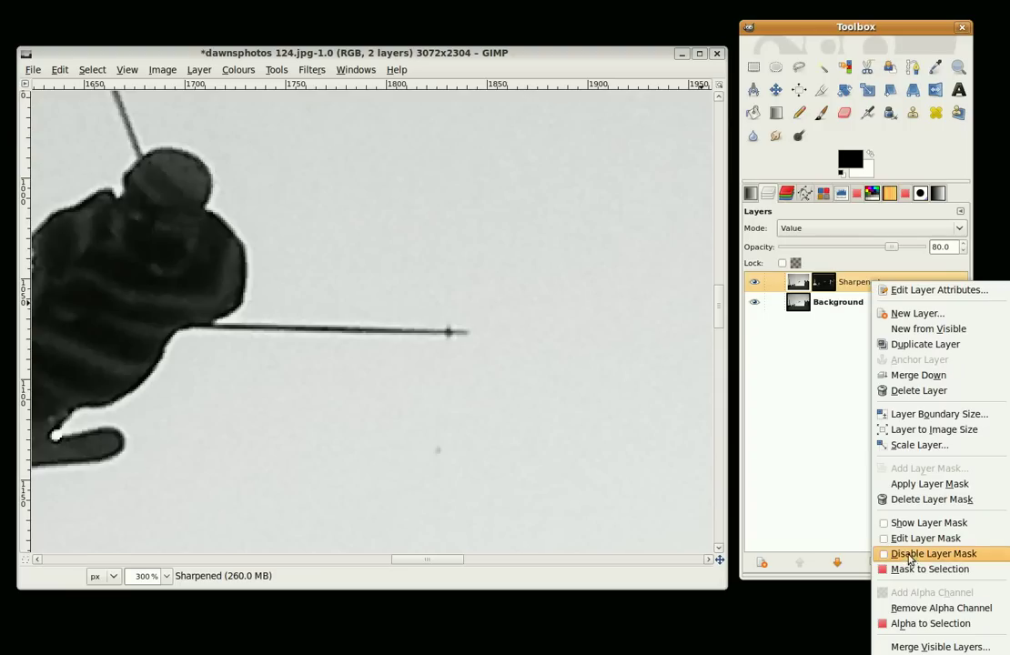
{"action": "left_click", "coordinate": [923, 647]}
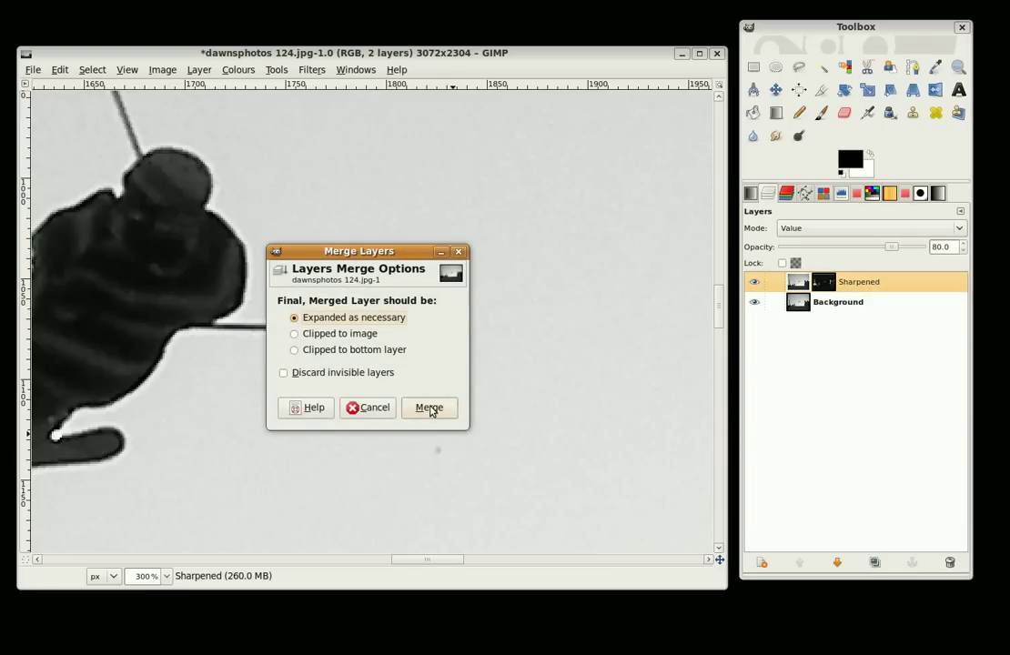
{"action": "left_click", "coordinate": [397, 401]}
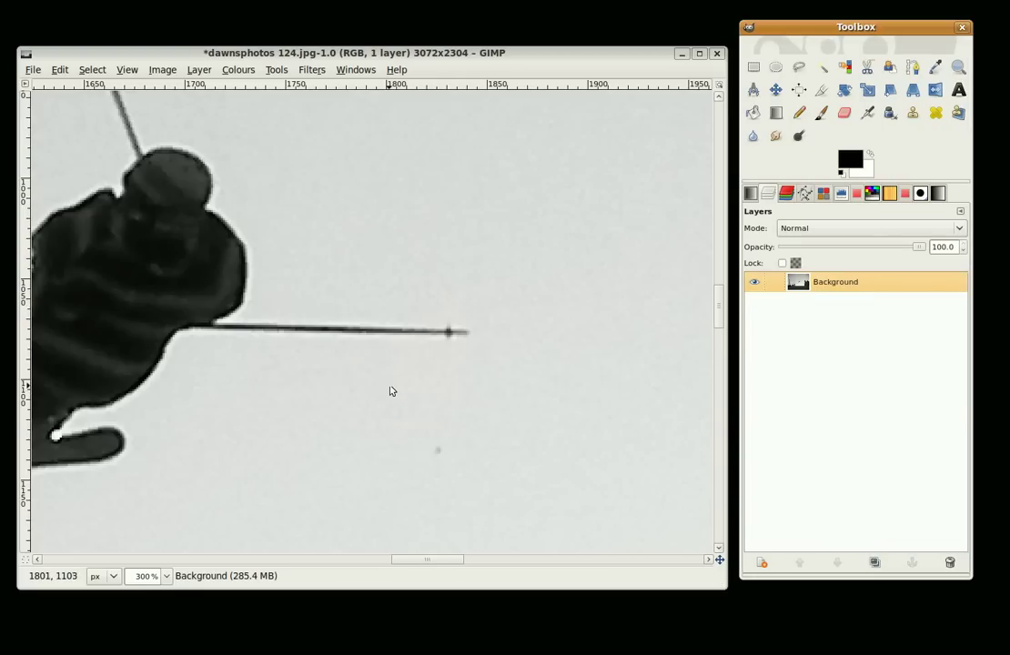
{"action": "scroll", "coordinate": [389, 391], "scroll_direction": "down", "scroll_amount": 7}
{"action": "scroll", "coordinate": [389, 391], "scroll_direction": "up", "scroll_amount": 1}
{"action": "scroll", "coordinate": [390, 391], "scroll_direction": "down", "scroll_amount": 1}
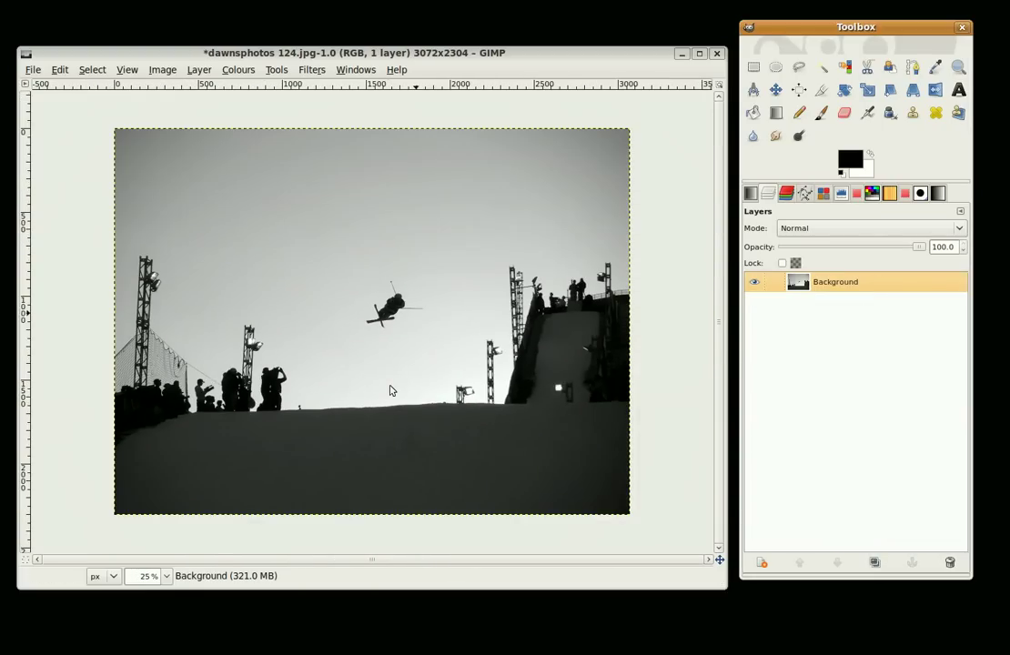
{"action": "left_click", "coordinate": [241, 70]}
{"action": "mouse_move", "coordinate": [309, 70]}
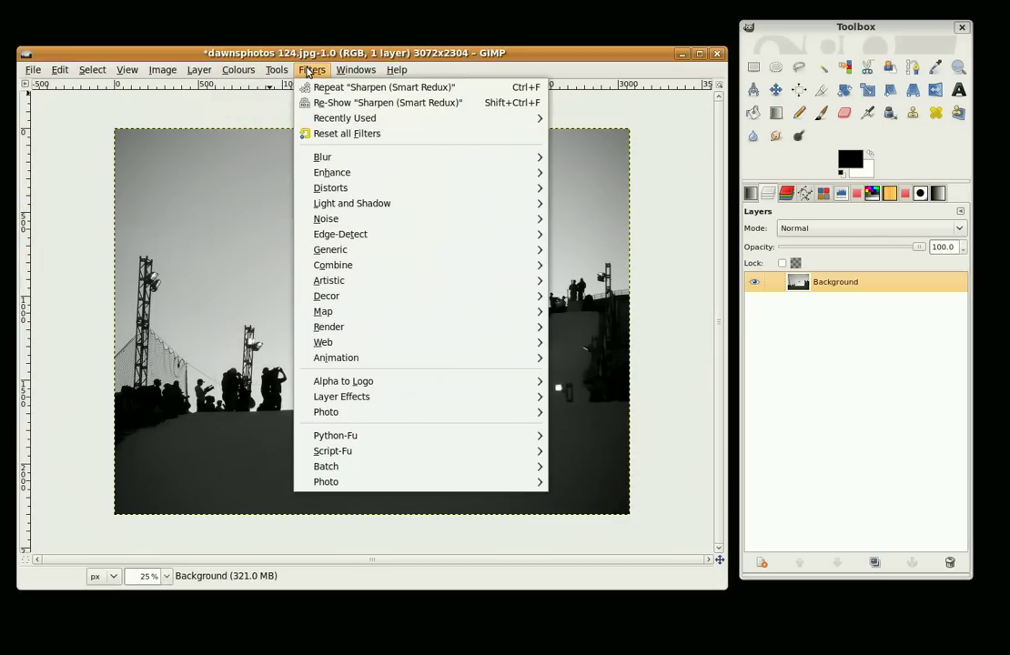
{"action": "mouse_move", "coordinate": [225, 72]}
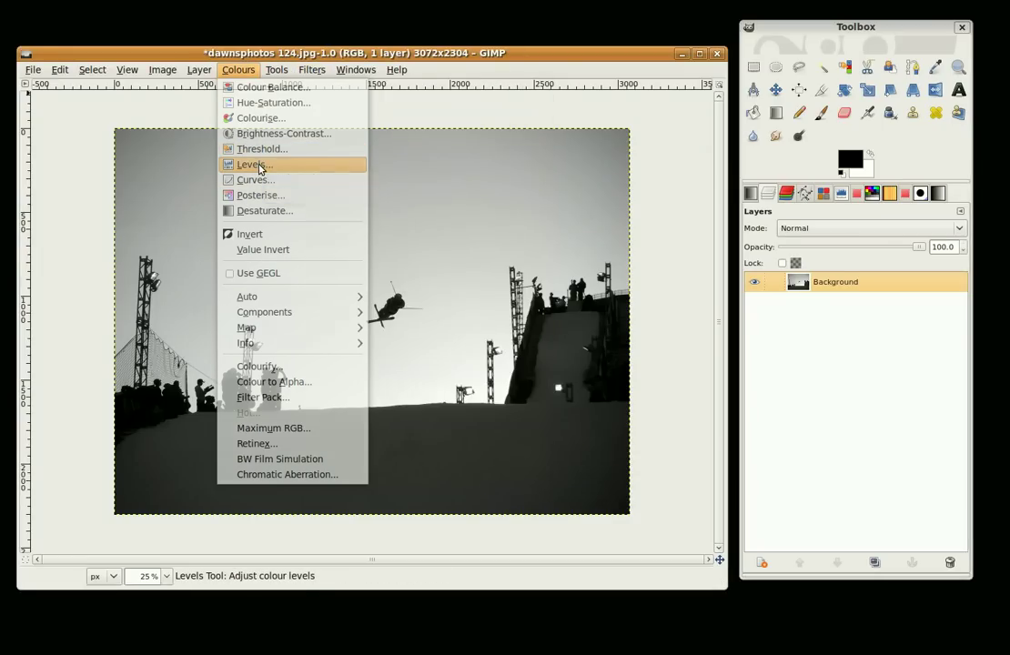
{"action": "left_click", "coordinate": [258, 165]}
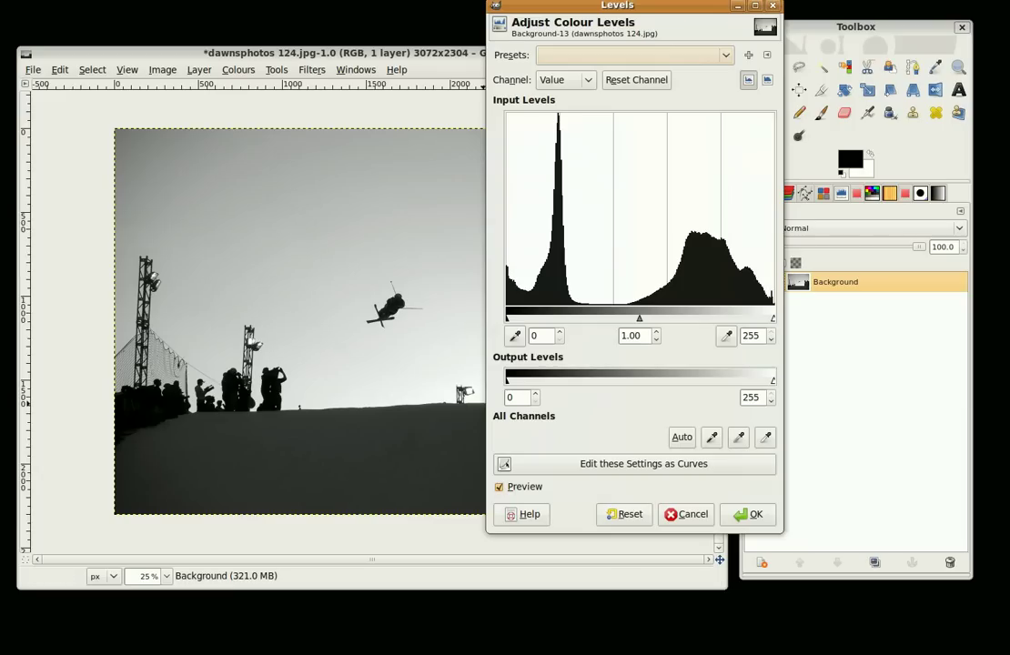
{"action": "left_click", "coordinate": [682, 438]}
{"action": "left_click", "coordinate": [755, 515]}
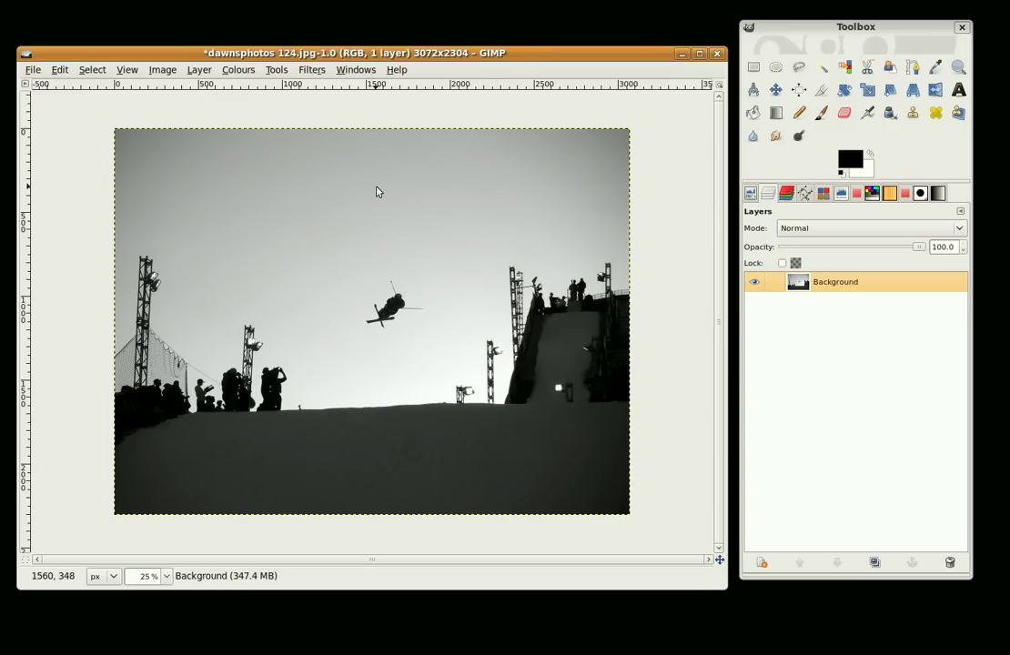
Apply a Threshold of 102–255 to make the photo a black-and-white silhouette
{"action": "left_click", "coordinate": [314, 71]}
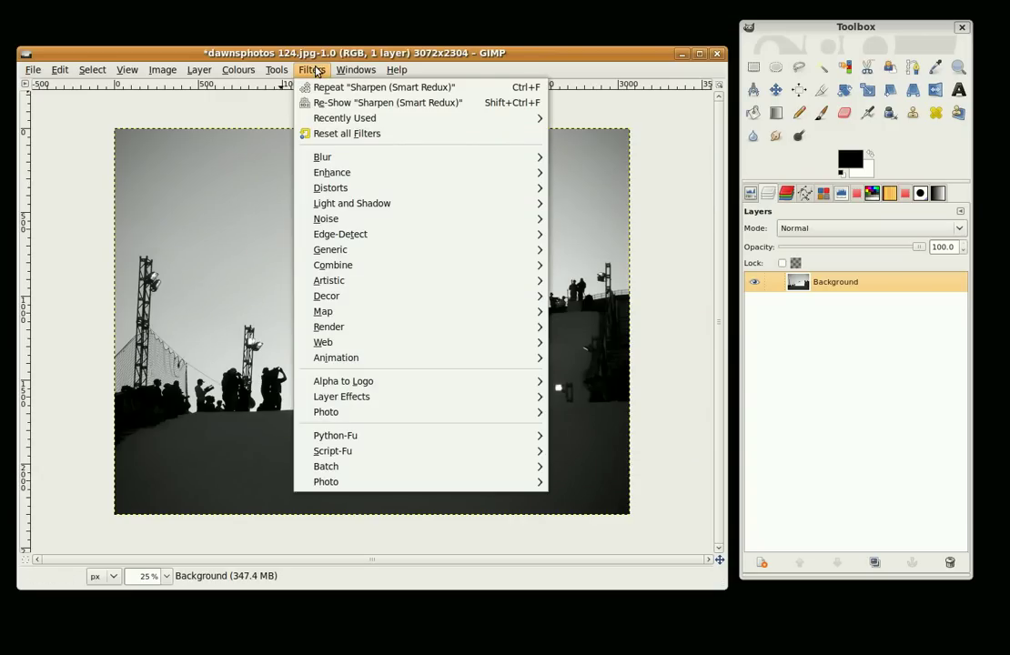
{"action": "mouse_move", "coordinate": [253, 71]}
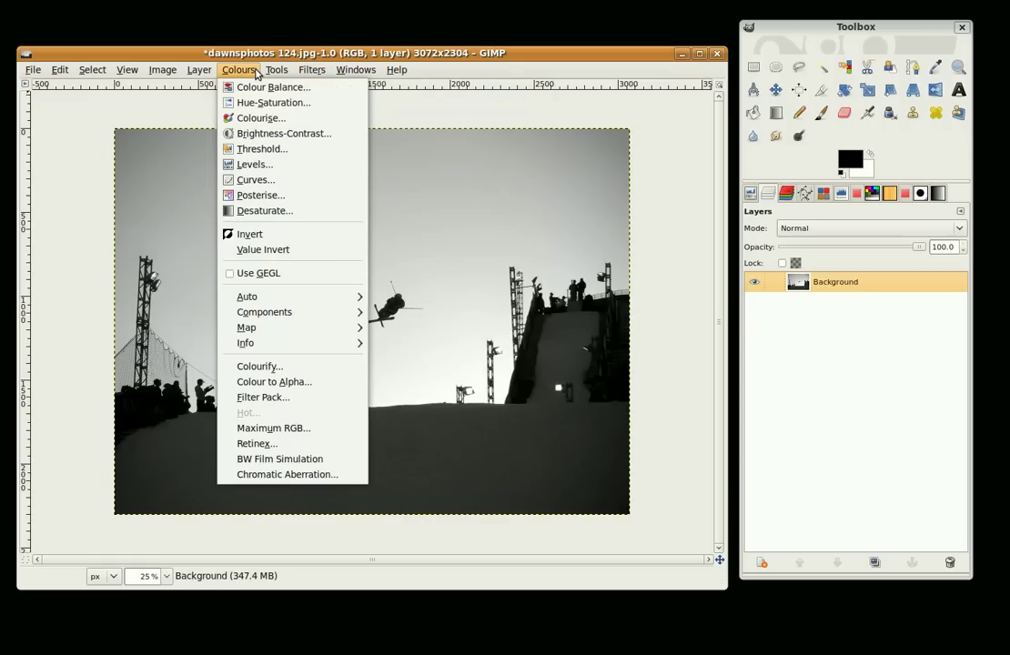
{"action": "left_click", "coordinate": [249, 149]}
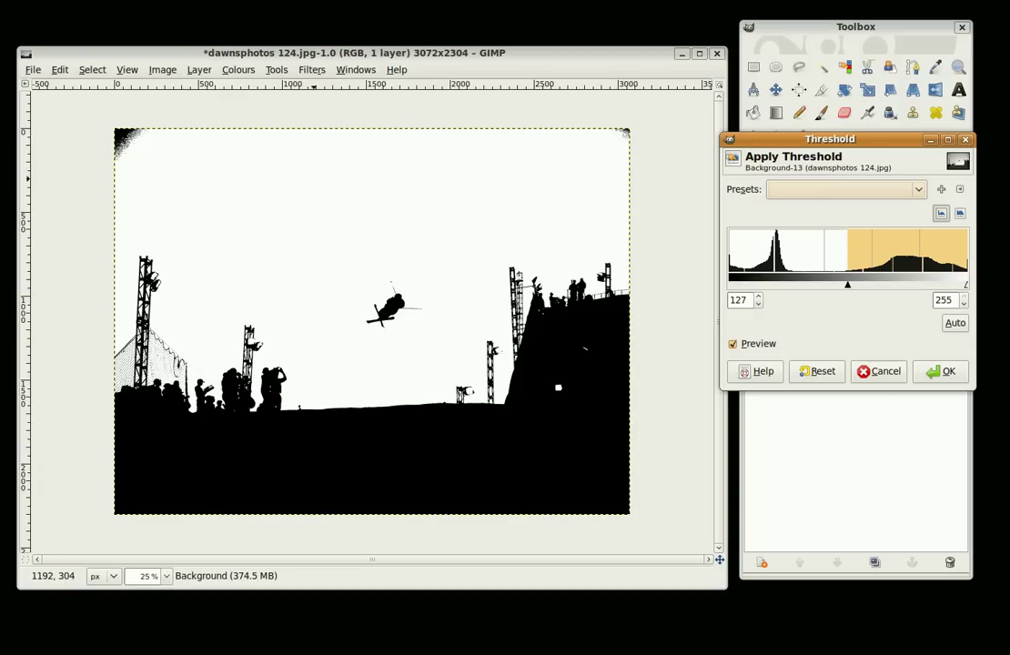
{"action": "left_click", "coordinate": [854, 350]}
{"action": "mouse_move", "coordinate": [849, 289]}
{"action": "left_mouse_down"}
{"action": "mouse_move", "coordinate": [816, 289]}
{"action": "mouse_move", "coordinate": [825, 289]}
{"action": "left_mouse_up"}
{"action": "mouse_move", "coordinate": [965, 289]}
{"action": "left_mouse_down"}
{"action": "mouse_move", "coordinate": [917, 287]}
{"action": "mouse_move", "coordinate": [969, 282]}
{"action": "left_mouse_up"}
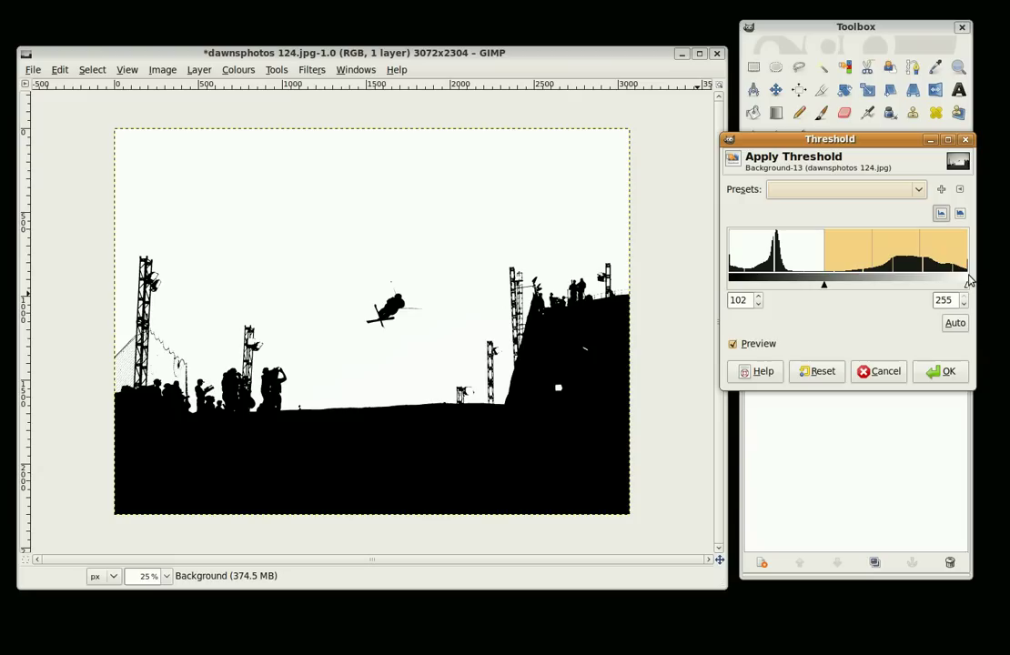
{"action": "left_click", "coordinate": [947, 376]}
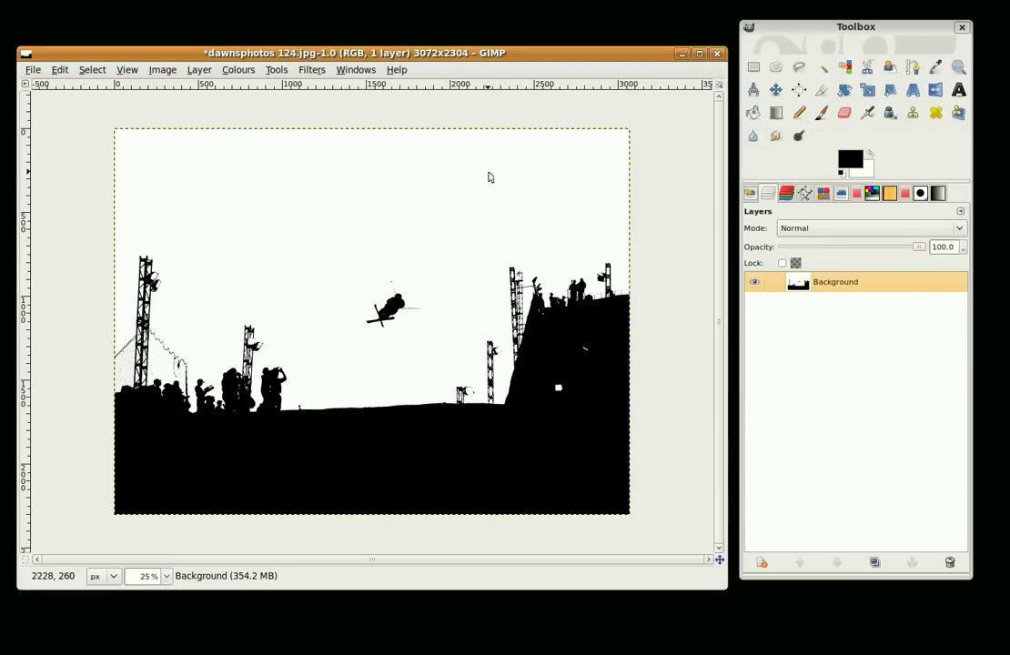
Add an alpha channel to the photo layer so it supports transparency
{"action": "left_click", "coordinate": [199, 70]}
{"action": "mouse_move", "coordinate": [209, 218]}
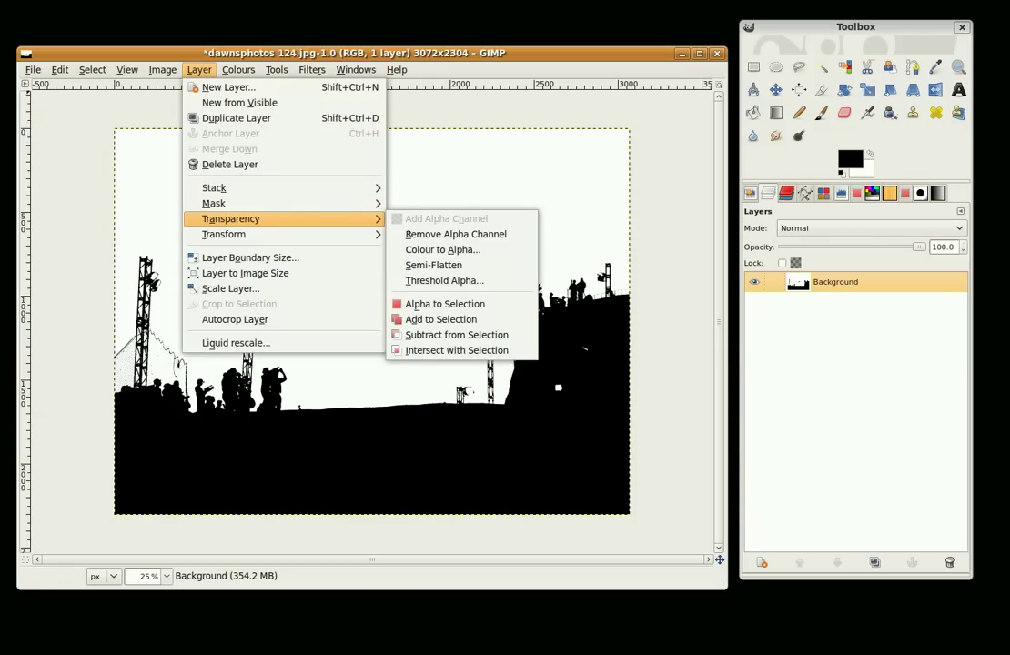
{"action": "left_click", "coordinate": [396, 150]}
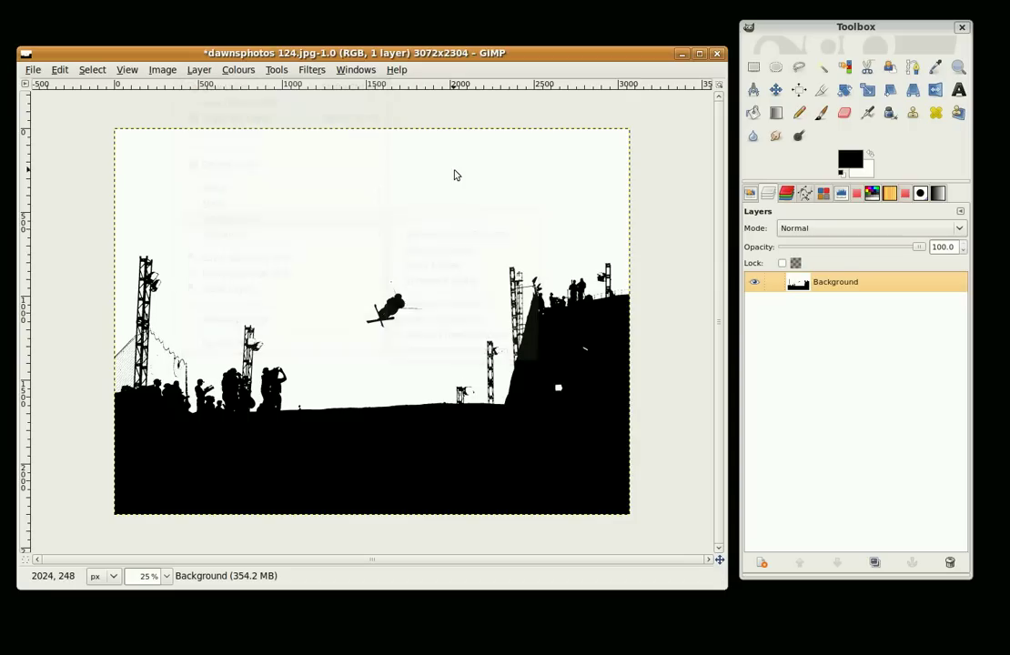
Select the white sky by colour, delete it, and clear the selection
{"action": "left_click", "coordinate": [845, 67]}
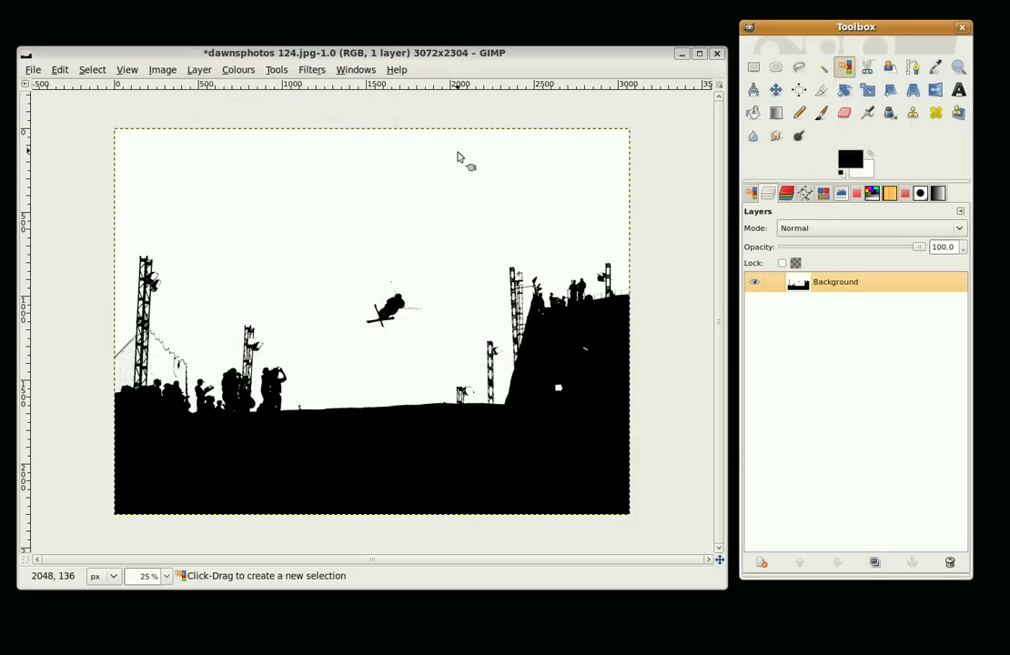
{"action": "left_click", "coordinate": [432, 198]}
{"action": "key", "text": "Delete"}
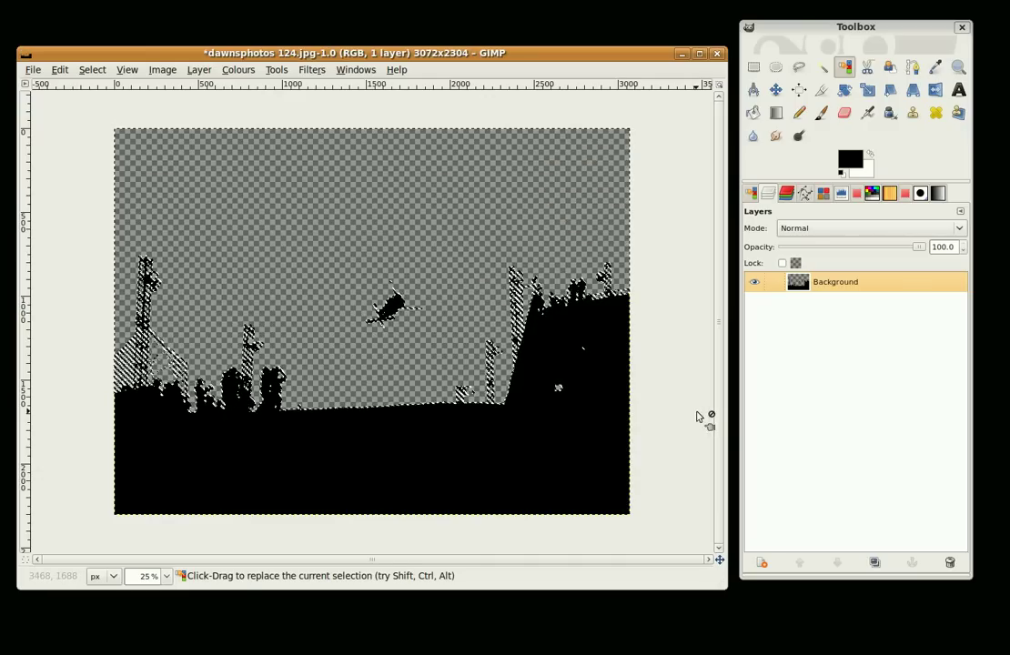
{"action": "key", "text": "shift+ctrl+a"}
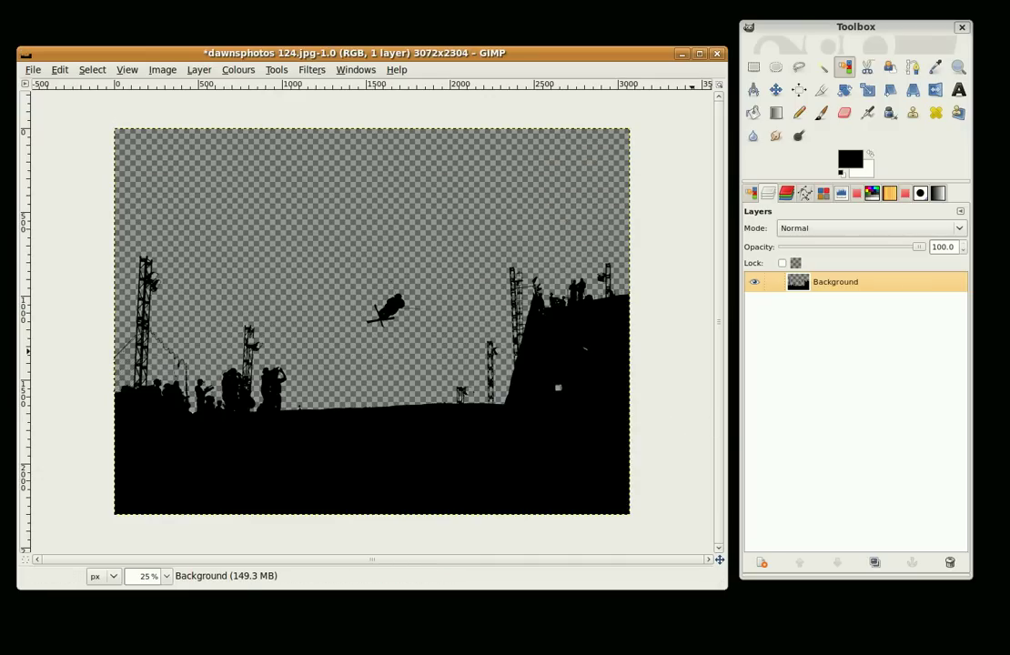
Add a new white-filled layer above the Background and select the Blend tool
{"action": "left_click", "coordinate": [763, 565]}
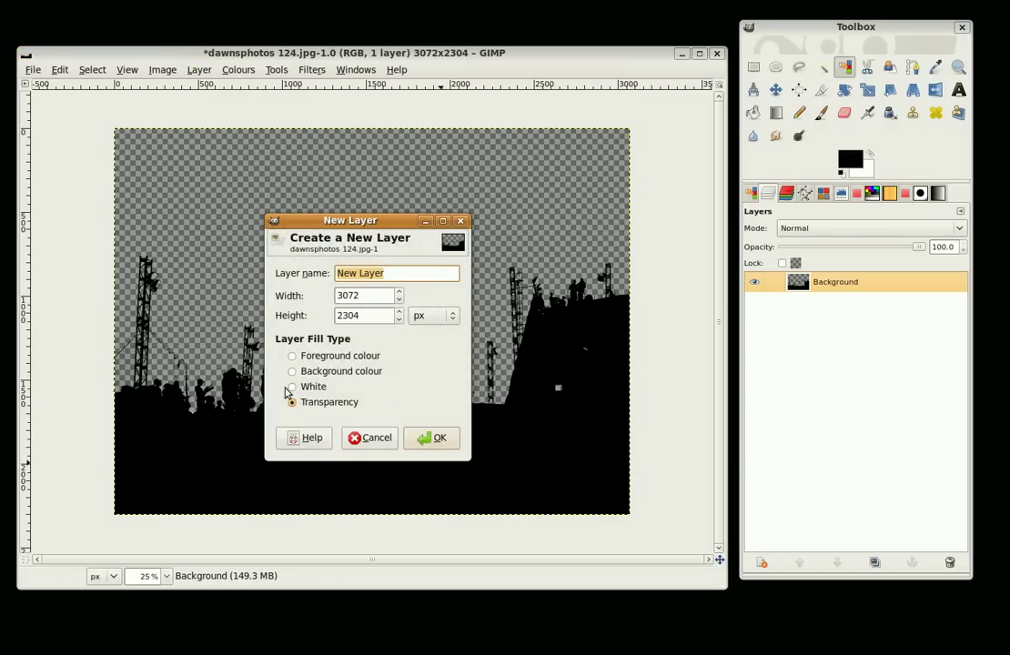
{"action": "left_click", "coordinate": [292, 388]}
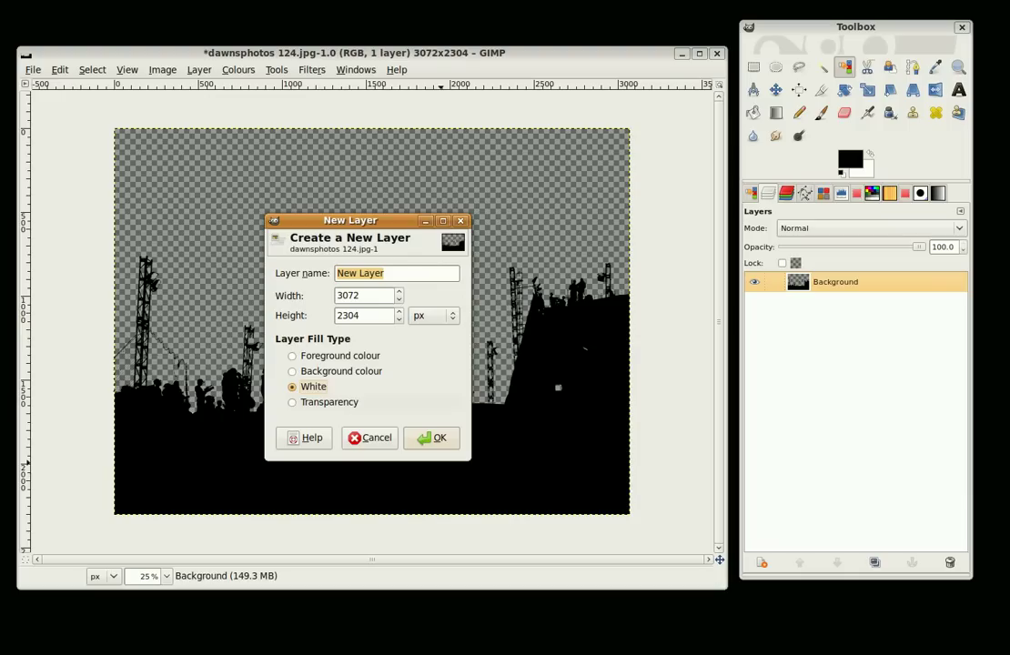
{"action": "left_click", "coordinate": [450, 446]}
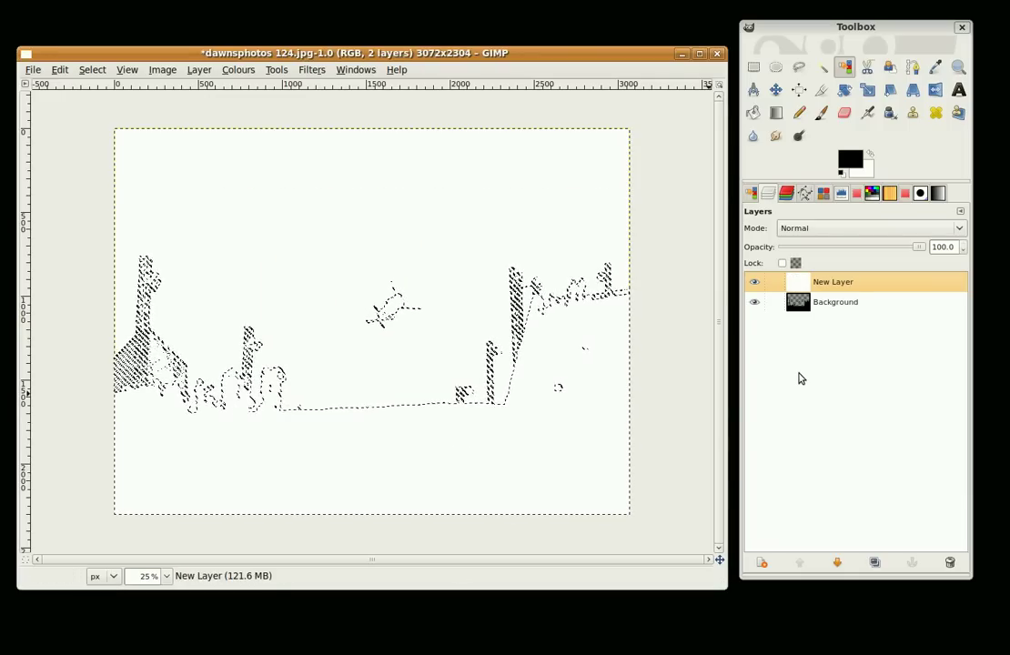
{"action": "left_click", "coordinate": [848, 283]}
{"action": "left_click", "coordinate": [776, 112]}
Choose the German flag smooth gradient and drag it from the canvas bottom to top
{"action": "left_click", "coordinate": [752, 194]}
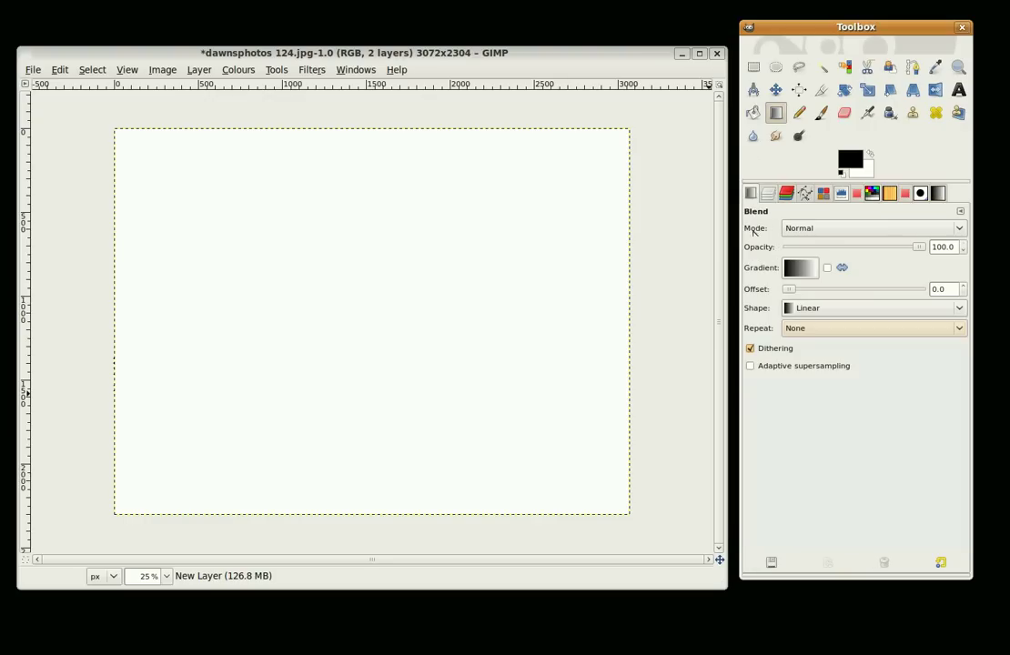
{"action": "left_click", "coordinate": [788, 269]}
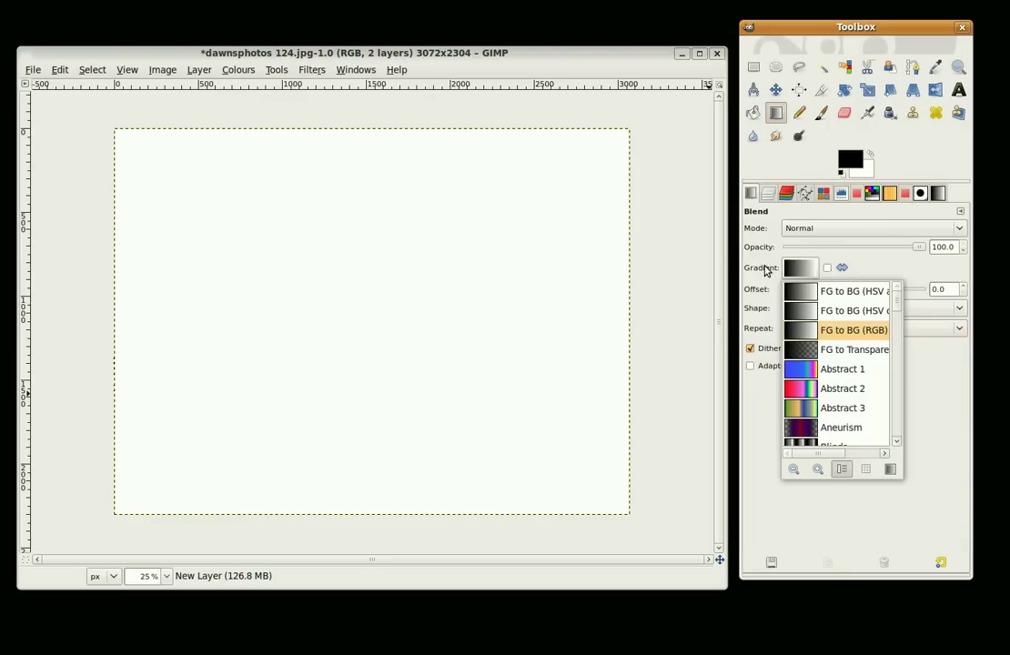
{"action": "scroll", "coordinate": [841, 372], "scroll_direction": "down", "scroll_amount": 10}
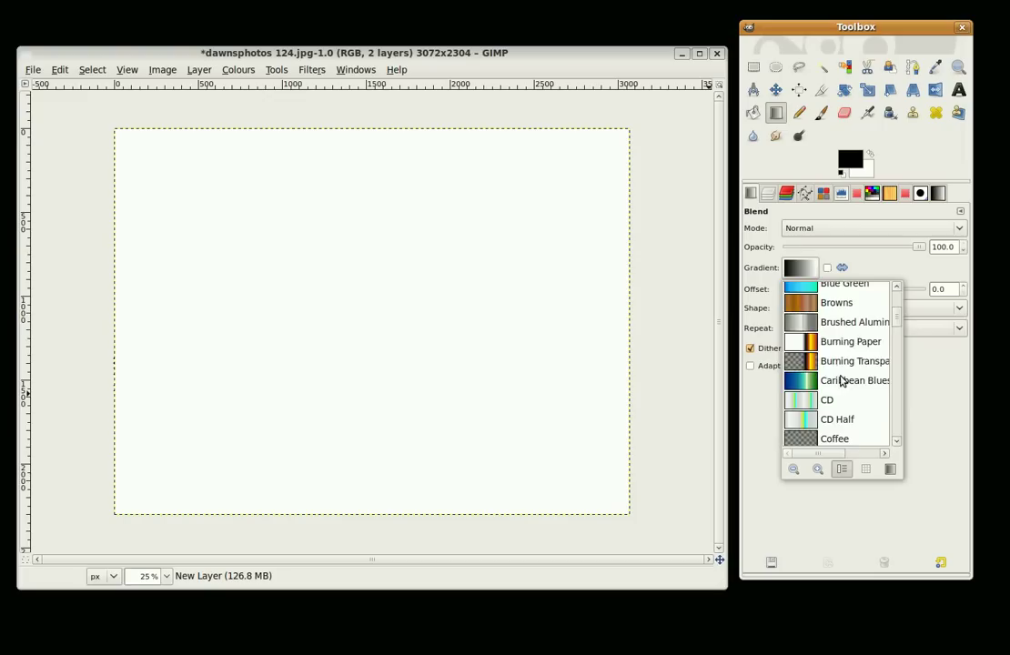
{"action": "scroll", "coordinate": [841, 381], "scroll_direction": "down", "scroll_amount": 10}
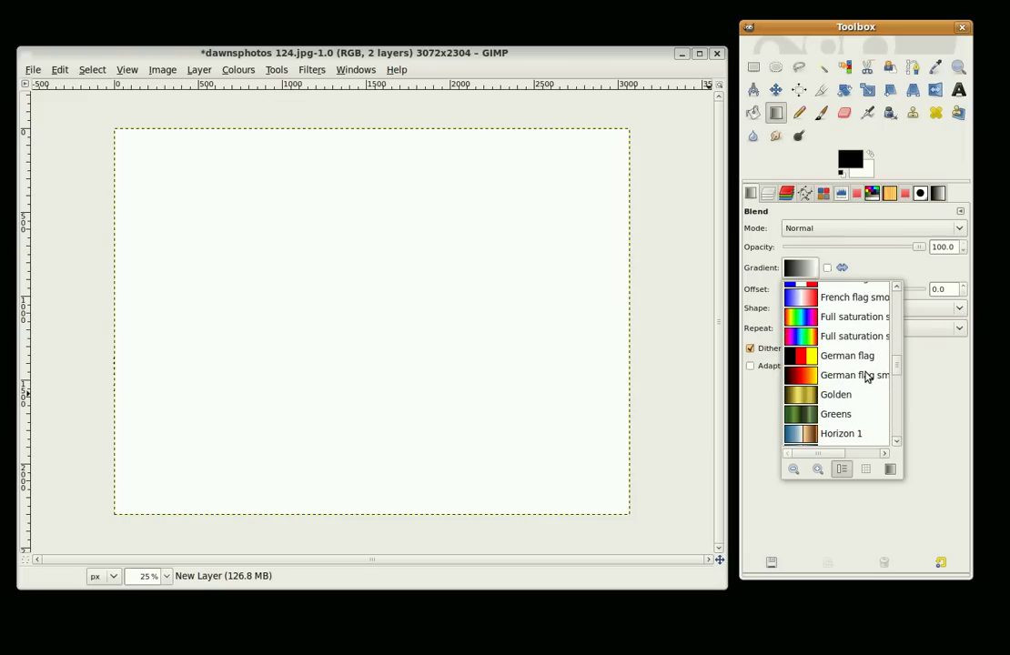
{"action": "double_click", "coordinate": [866, 374]}
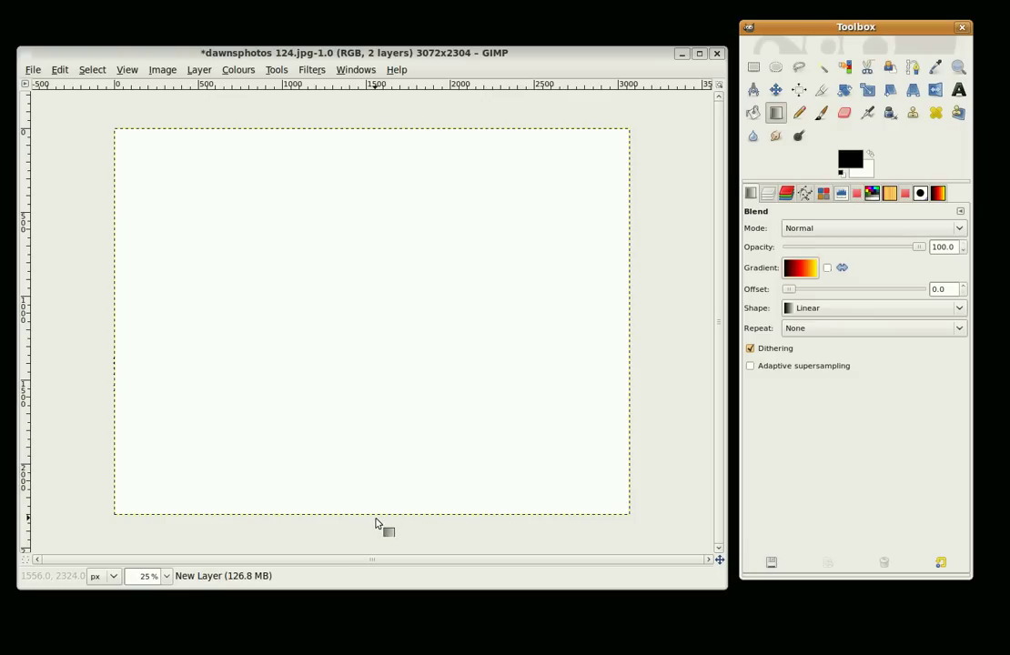
{"action": "left_click_drag", "start_coordinate": [376, 525], "coordinate": [376, 122]}
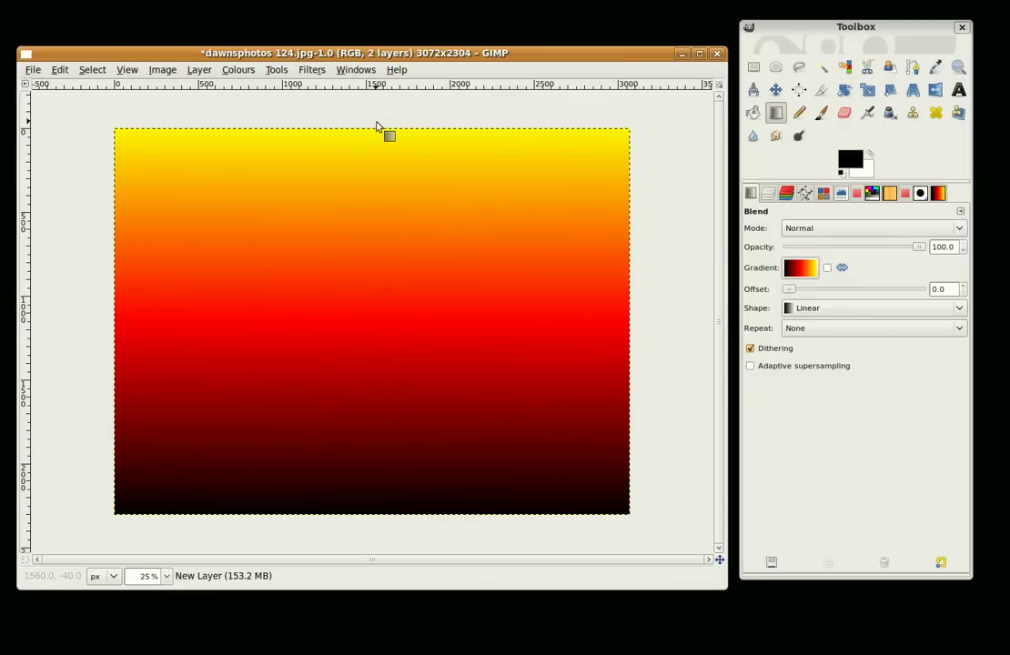
Lower the gradient New Layer beneath the Background silhouette layer
{"action": "left_click", "coordinate": [769, 193]}
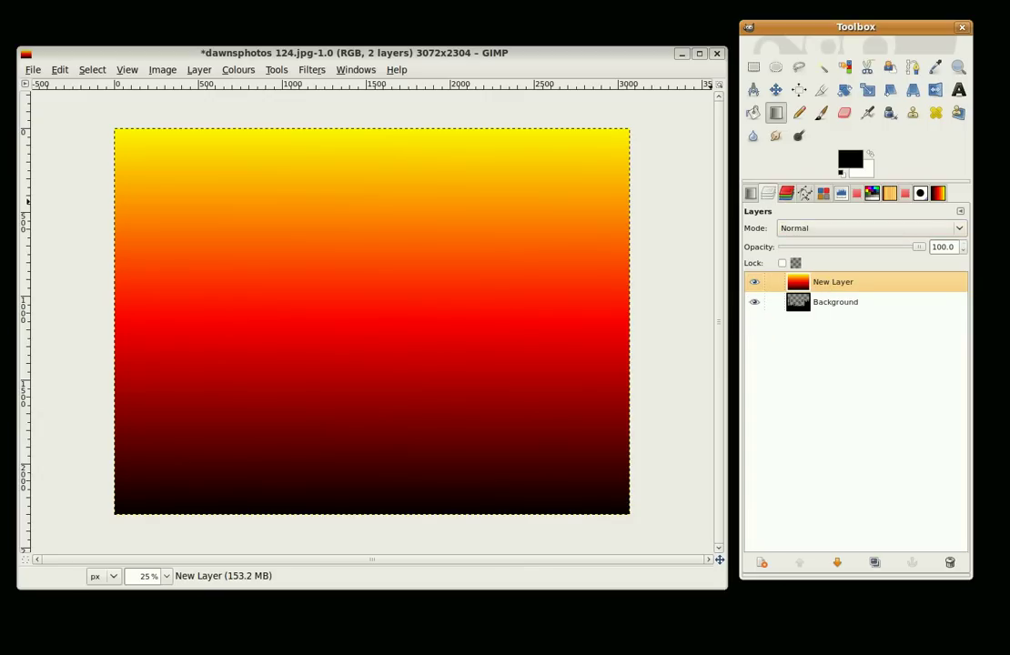
{"action": "left_click", "coordinate": [841, 563]}
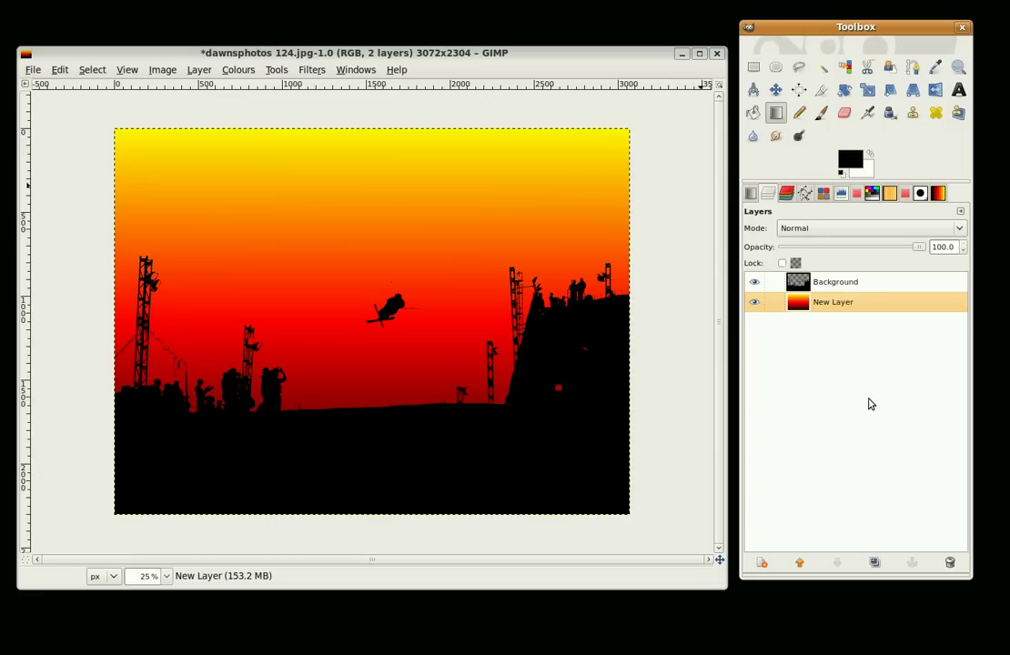
Add a transparent New Layer#1 between the silhouette and the gradient
{"action": "left_click", "coordinate": [765, 564]}
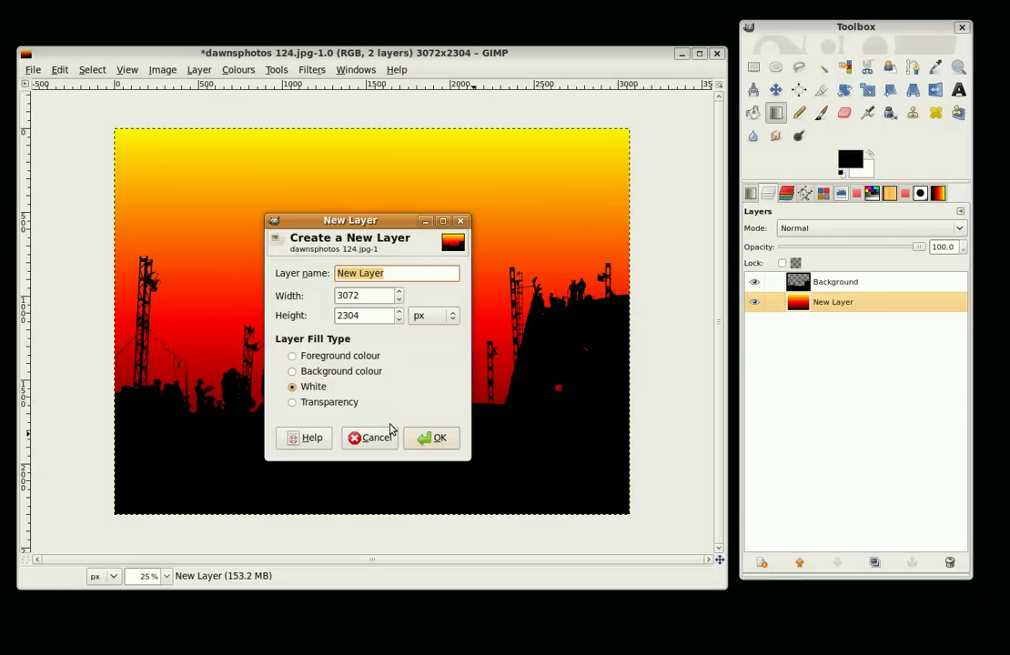
{"action": "left_click", "coordinate": [293, 406]}
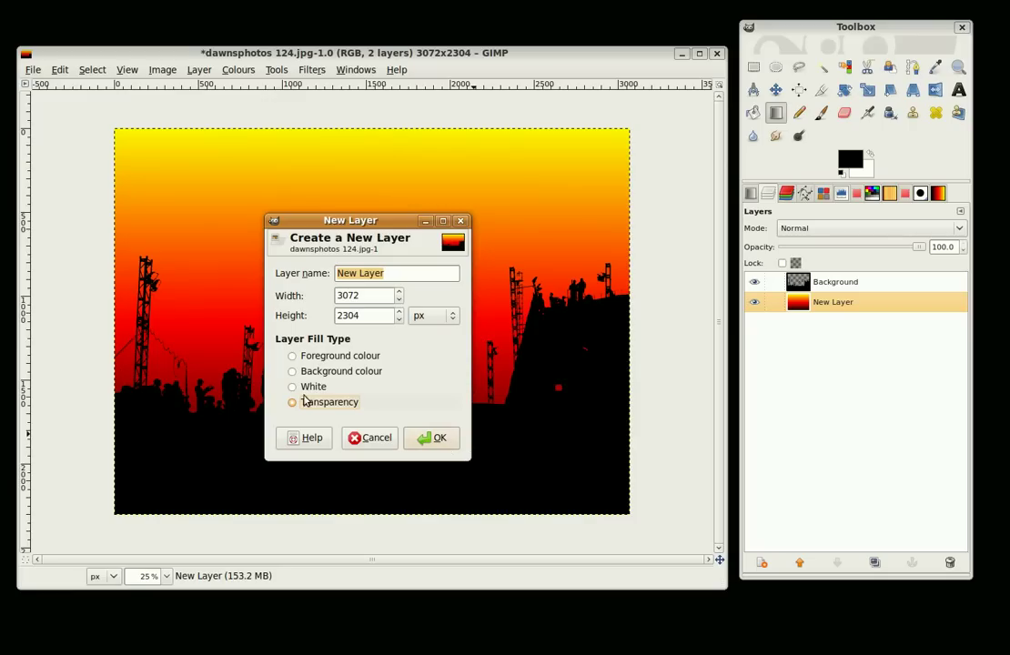
{"action": "left_click", "coordinate": [430, 439]}
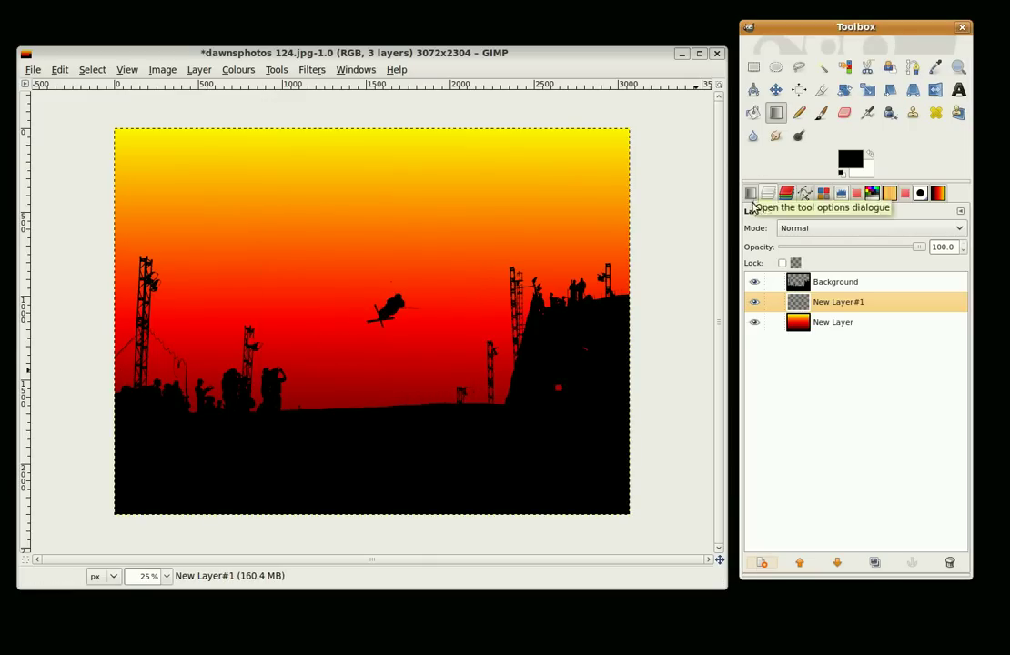
Hide the Background silhouette layer so only the sunset gradient shows
{"action": "left_click", "coordinate": [751, 196]}
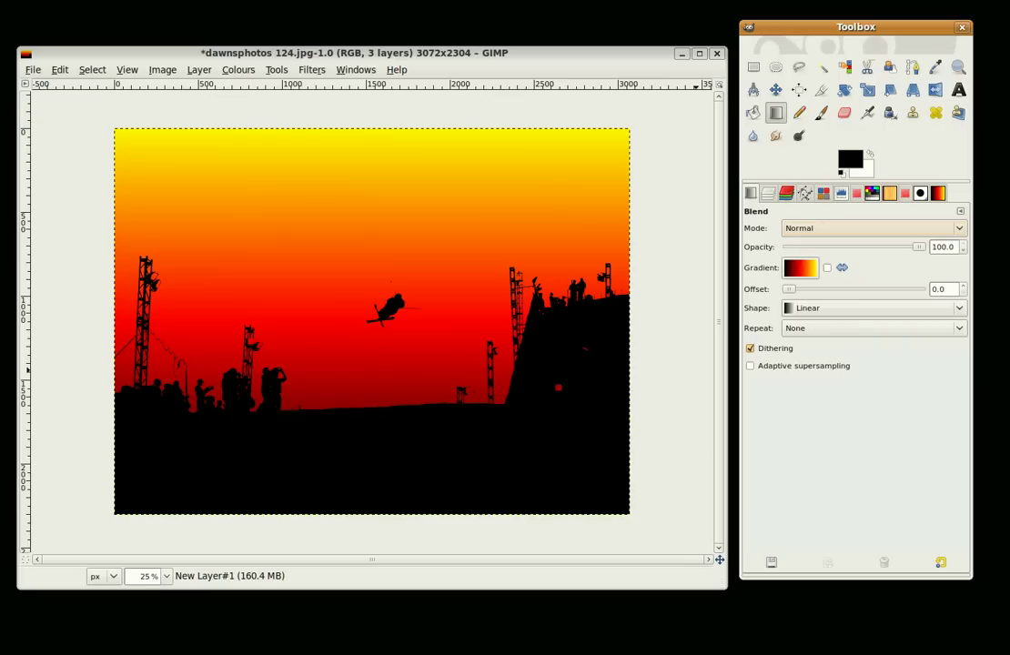
{"action": "left_click", "coordinate": [769, 194]}
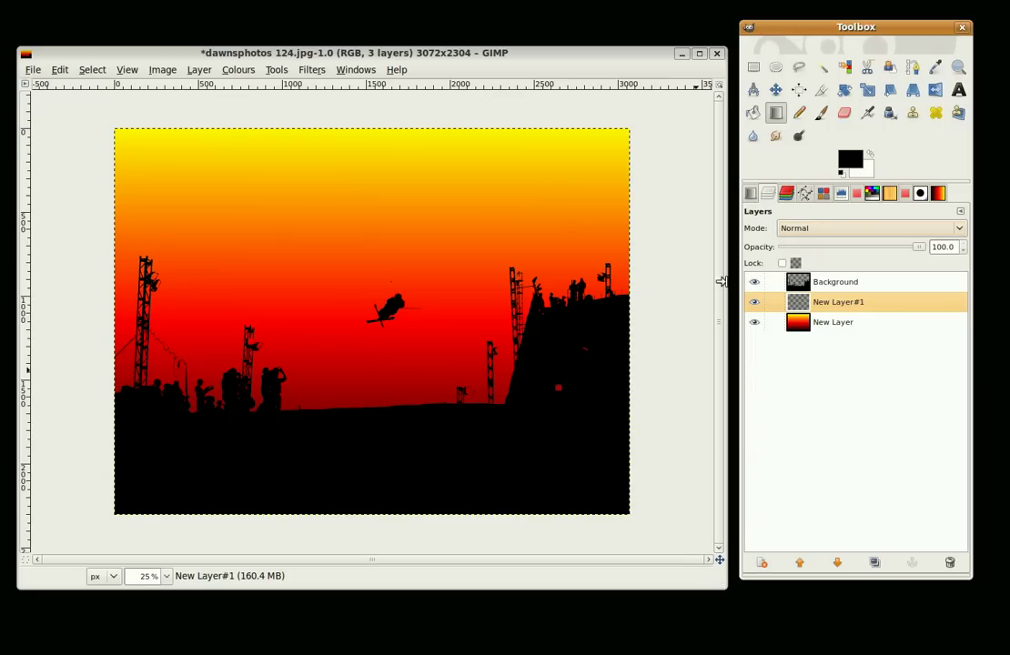
{"action": "left_click", "coordinate": [754, 283]}
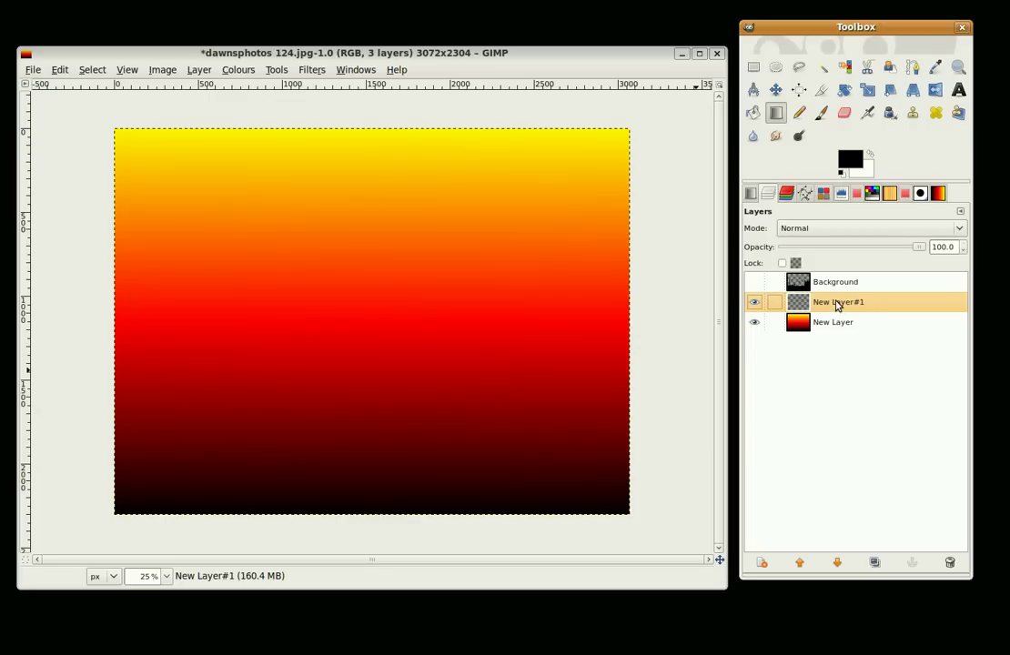
Set the Blend tool to Radial shape with Dithering on and the FG to Transparent gradient
{"action": "left_click", "coordinate": [751, 193]}
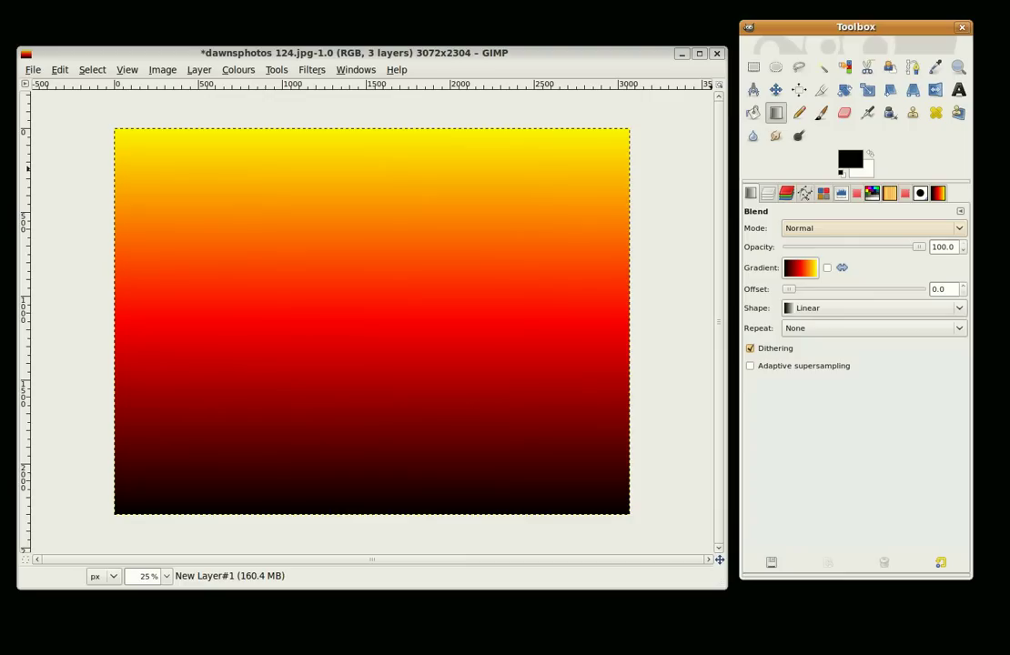
{"action": "left_click", "coordinate": [847, 310]}
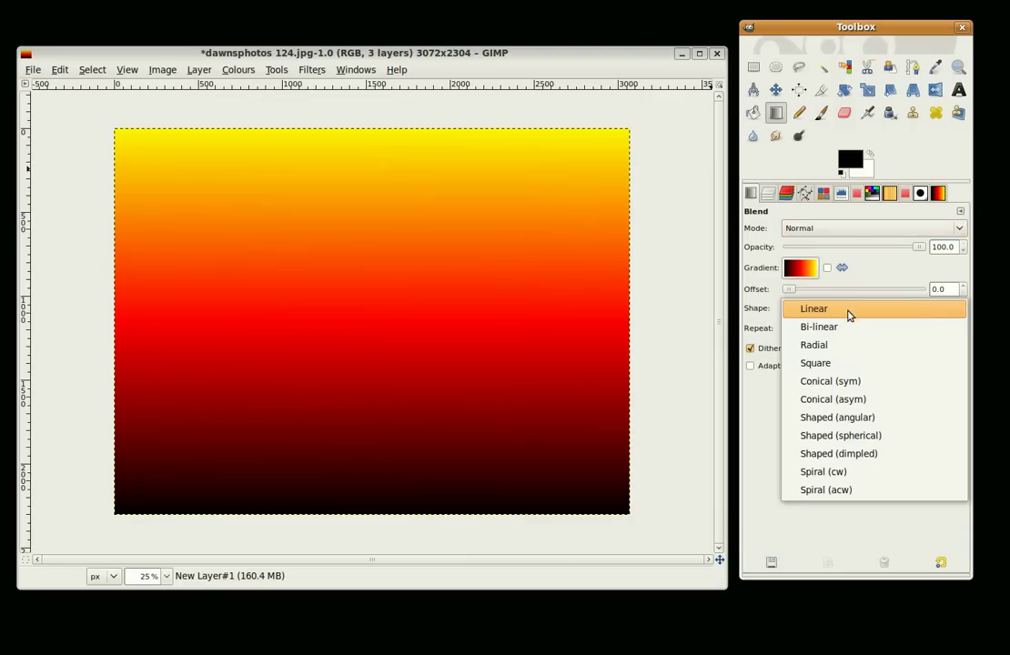
{"action": "left_click", "coordinate": [843, 346]}
{"action": "left_click", "coordinate": [842, 349]}
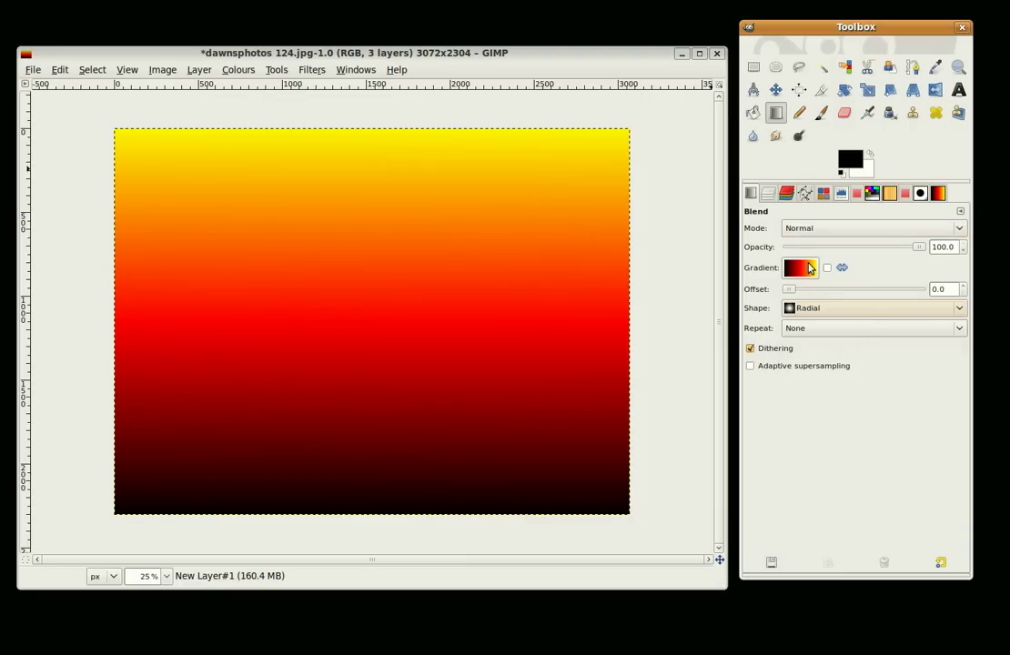
{"action": "left_click", "coordinate": [801, 267]}
{"action": "scroll", "coordinate": [817, 364], "scroll_direction": "up", "scroll_amount": 3}
{"action": "scroll", "coordinate": [817, 364], "scroll_direction": "up", "scroll_amount": 15}
{"action": "scroll", "coordinate": [830, 377], "scroll_direction": "up", "scroll_amount": 3}
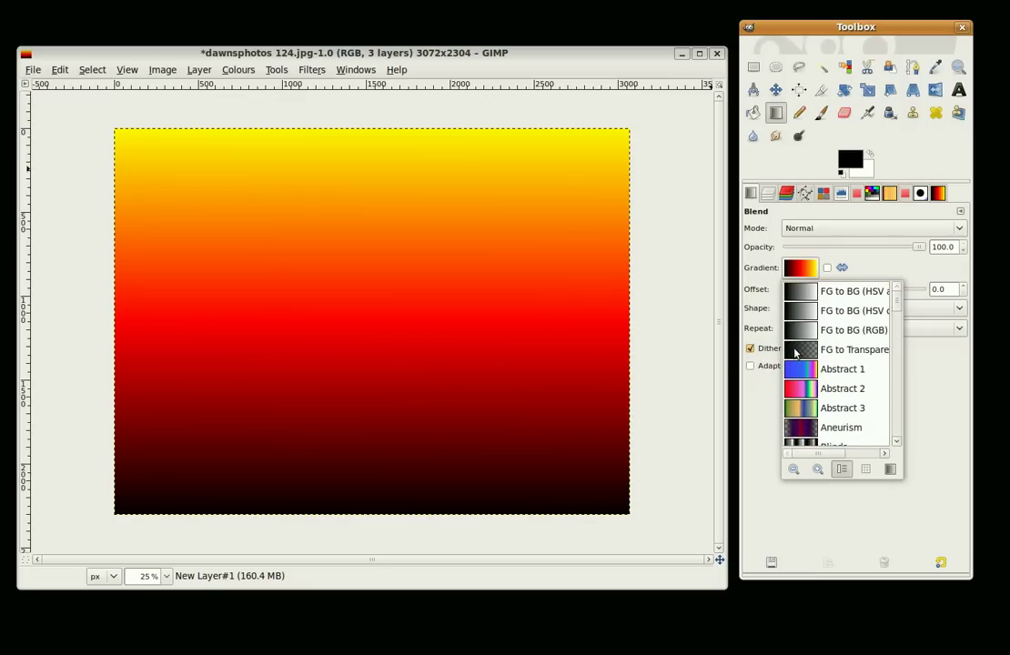
{"action": "left_click", "coordinate": [795, 352]}
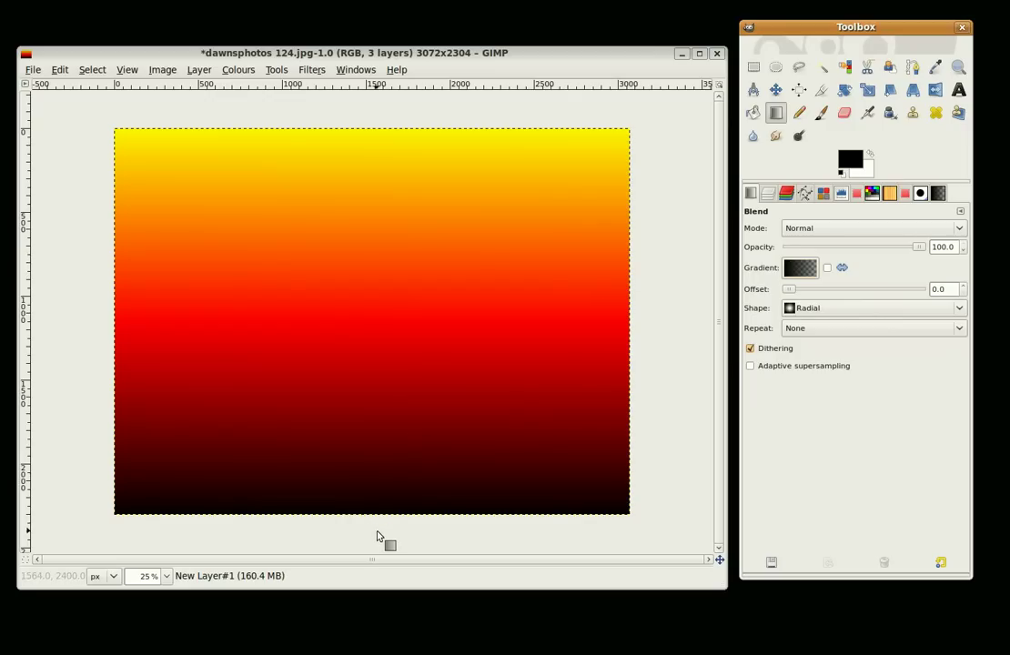
Test reversed radial gradients drawn upward from below the image, trying offset 47.9
{"action": "left_click_drag", "start_coordinate": [379, 535], "coordinate": [378, 103]}
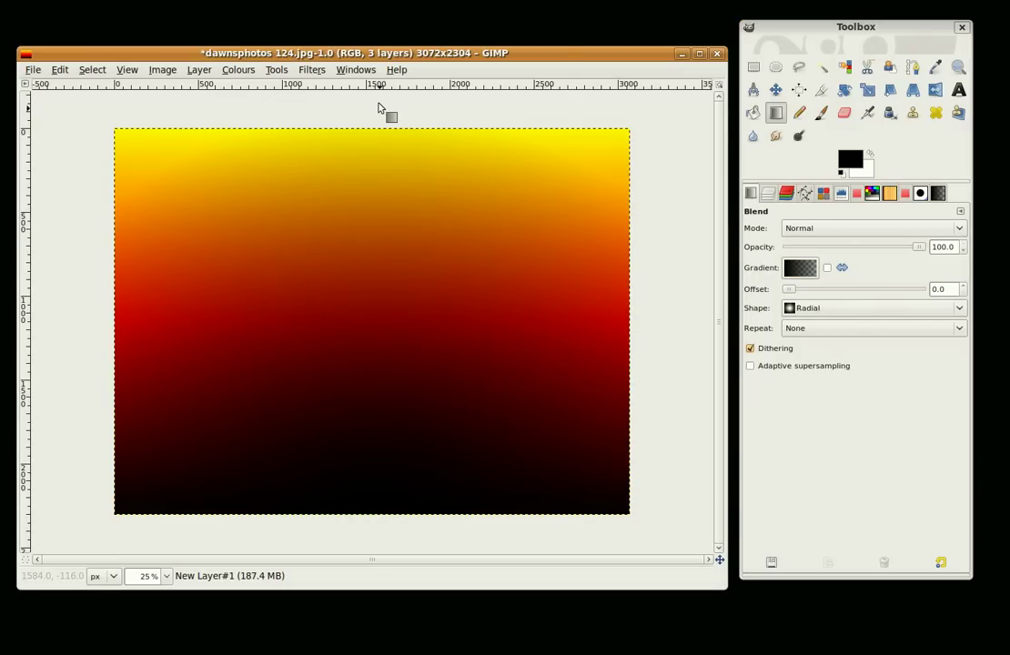
{"action": "left_click", "coordinate": [828, 269]}
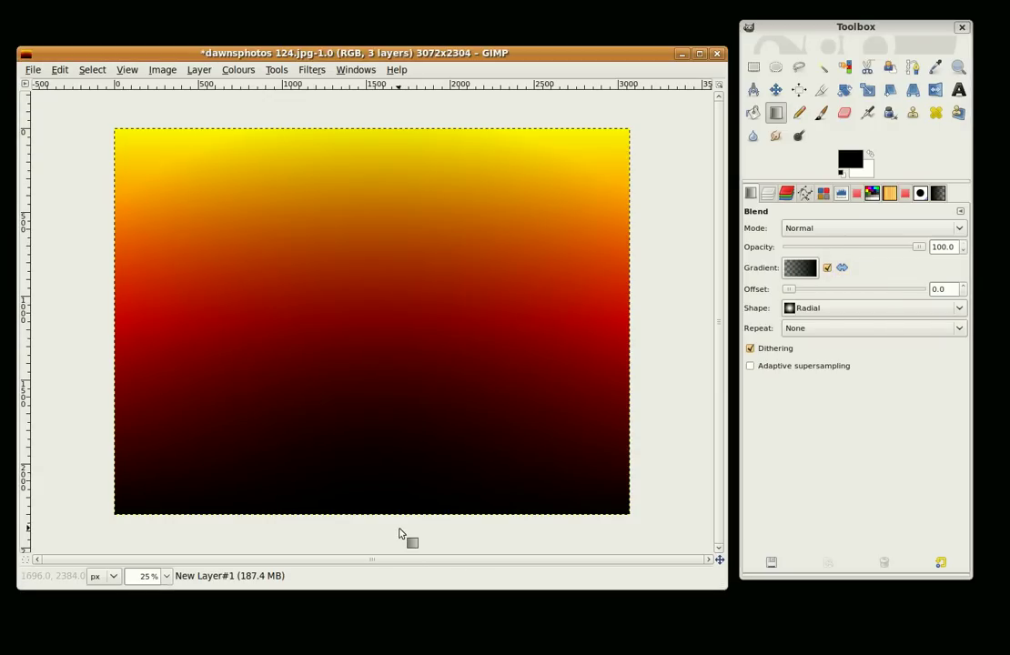
{"action": "key", "text": "ctrl+z"}
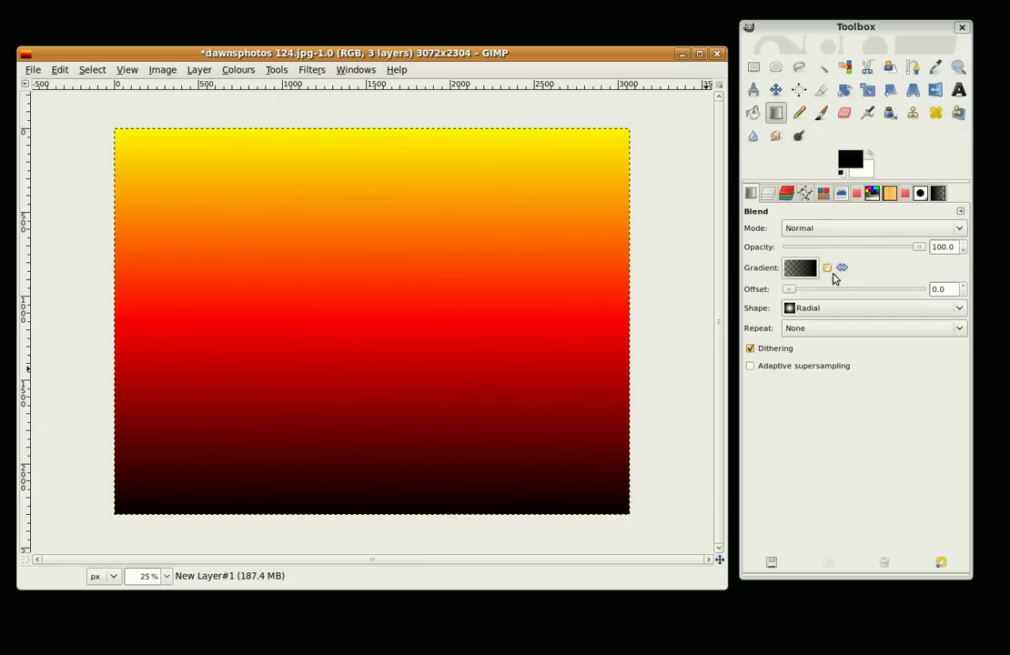
{"action": "left_click_drag", "start_coordinate": [387, 536], "coordinate": [380, 111]}
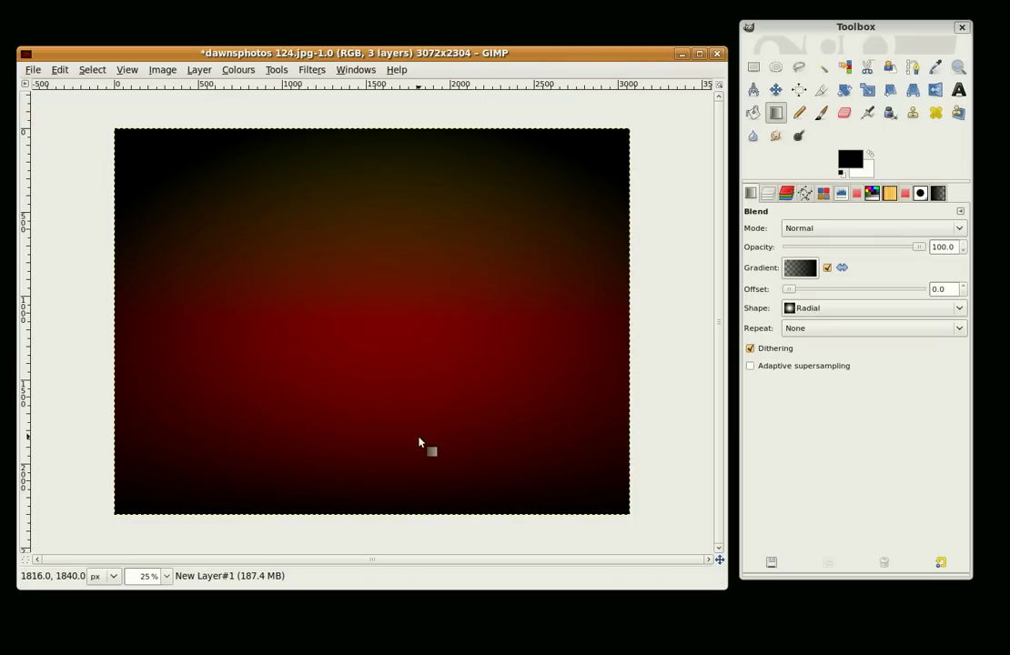
{"action": "key", "text": "ctrl+z"}
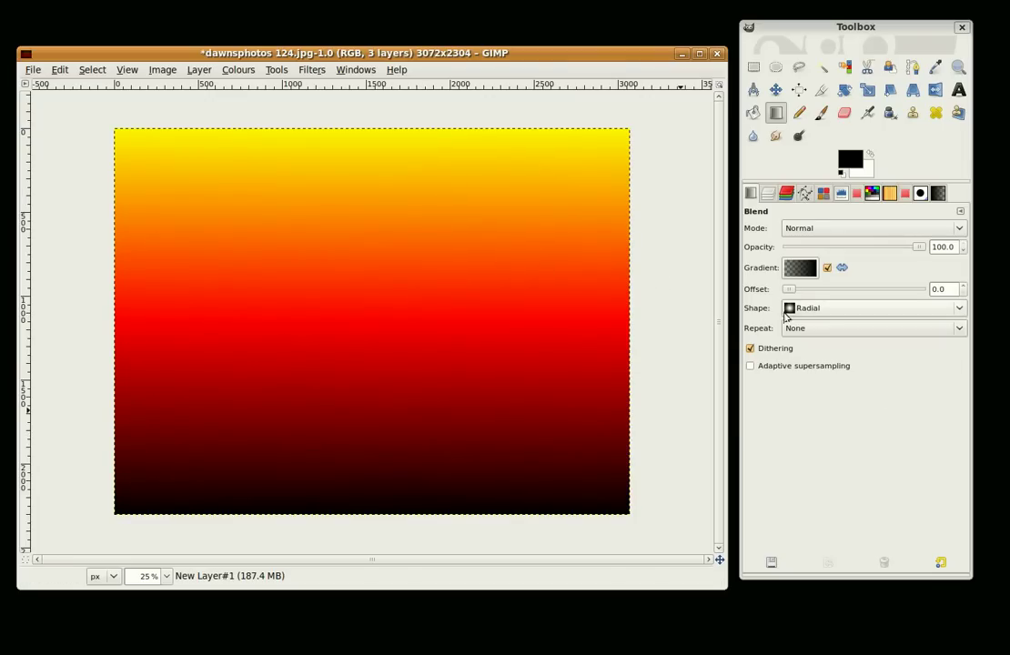
{"action": "left_click_drag", "start_coordinate": [790, 289], "coordinate": [854, 288]}
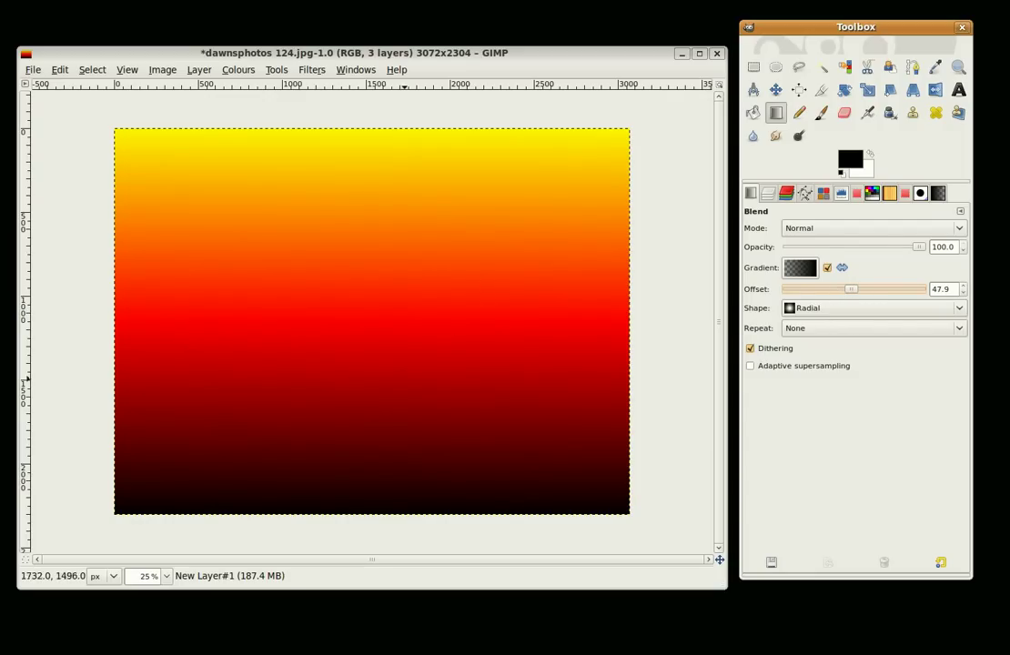
{"action": "left_click_drag", "start_coordinate": [374, 526], "coordinate": [375, 128]}
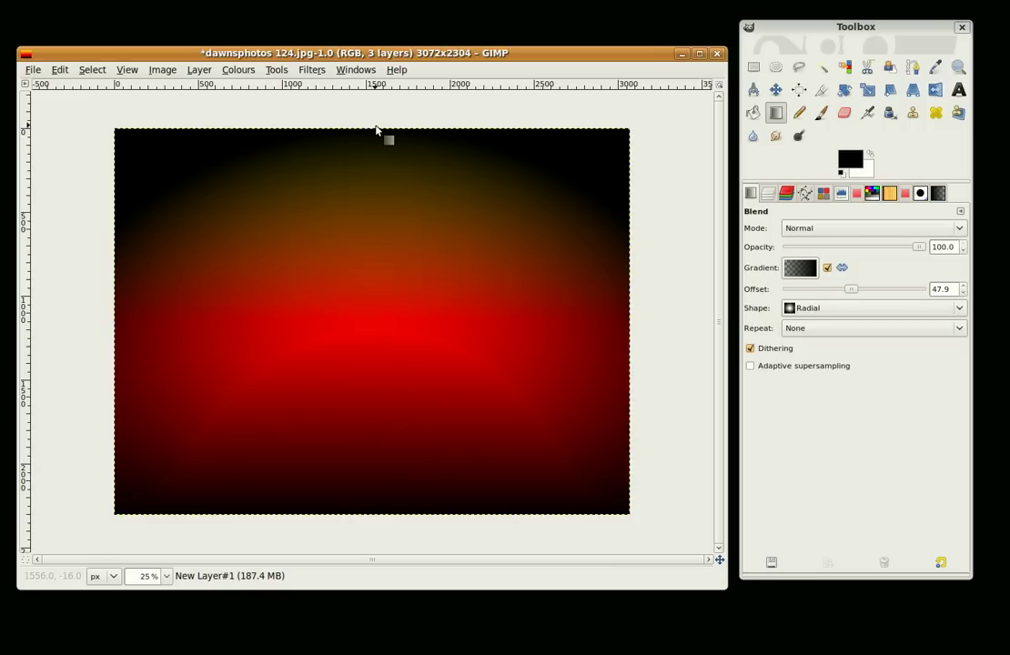
{"action": "key", "text": "ctrl+z"}
Draw the final vignette from below the image to its top at offset 75.3 and 66% opacity
{"action": "left_click_drag", "start_coordinate": [848, 288], "coordinate": [888, 291]}
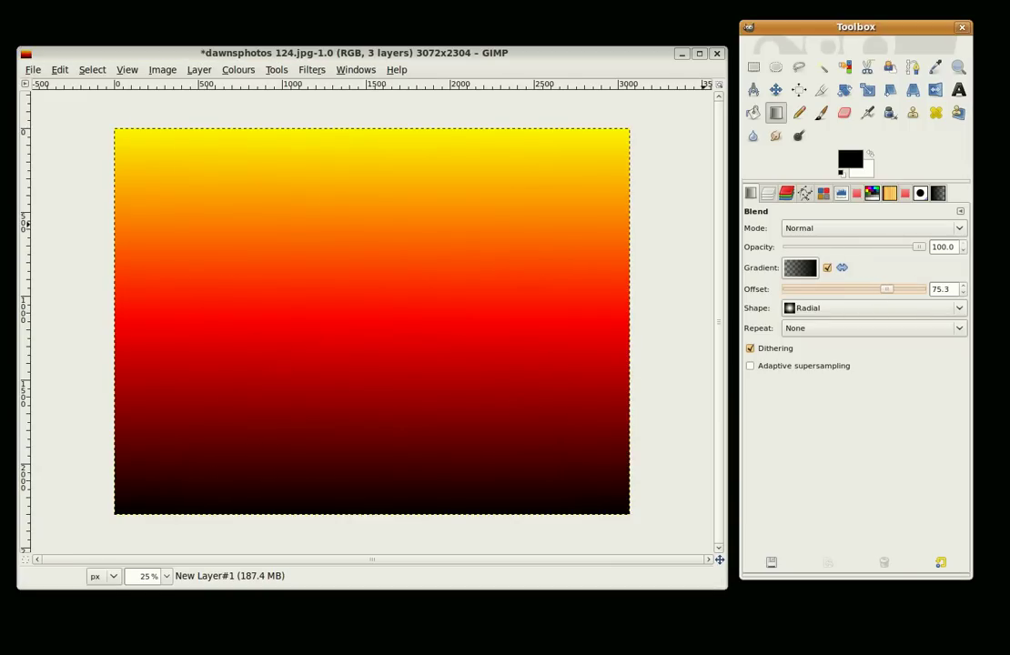
{"action": "left_click_drag", "start_coordinate": [367, 529], "coordinate": [369, 101]}
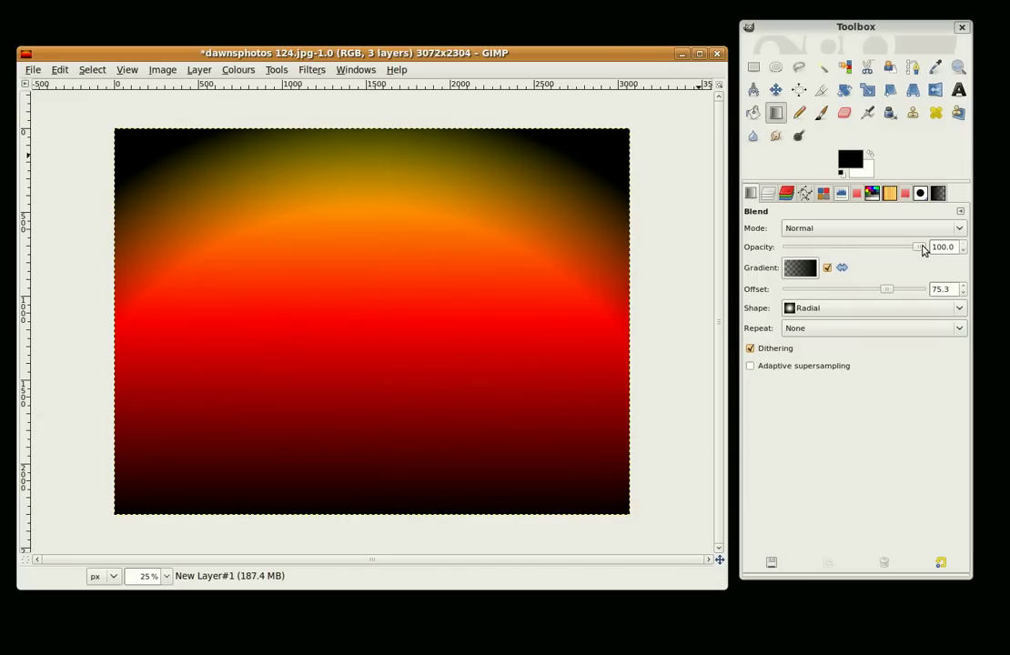
{"action": "left_click_drag", "start_coordinate": [923, 249], "coordinate": [880, 249]}
{"action": "key", "text": "ctrl+z"}
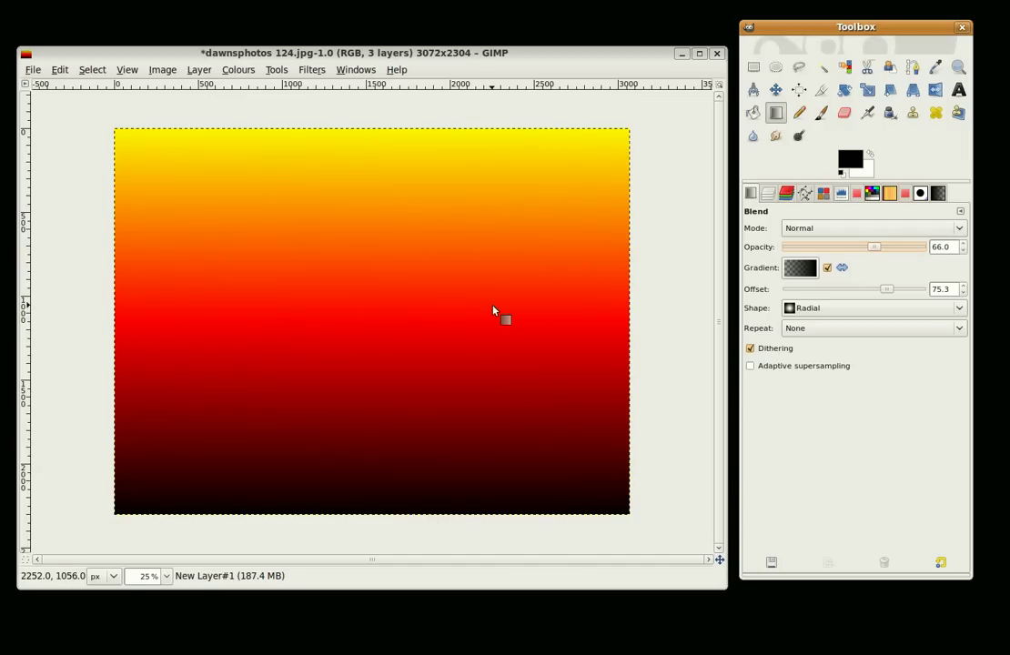
{"action": "left_click_drag", "start_coordinate": [377, 537], "coordinate": [370, 123]}
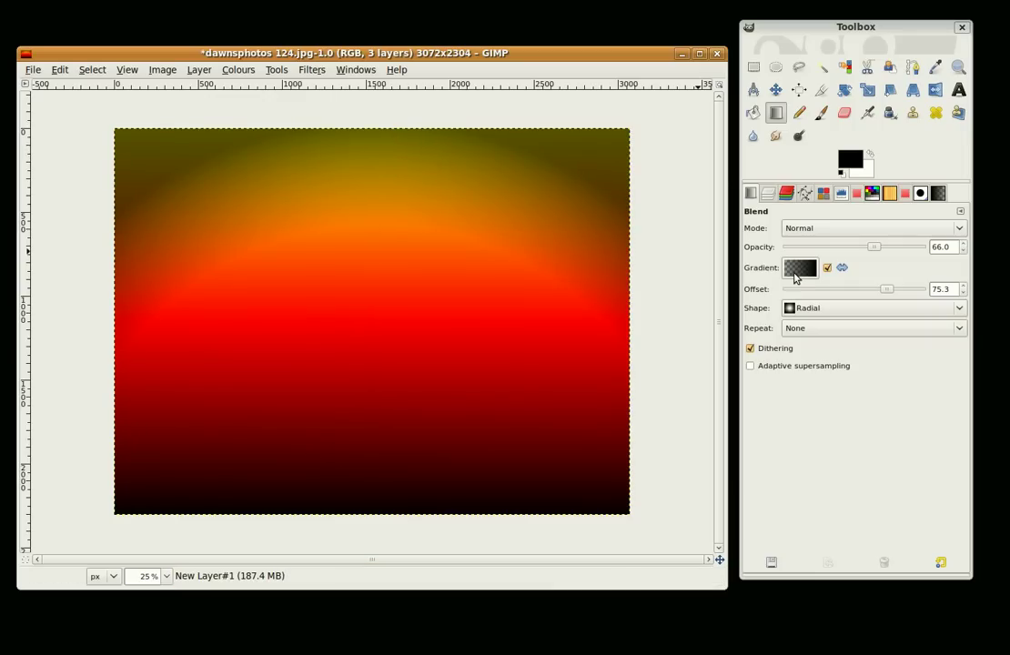
Make the Background silhouette layer visible and merge all three visible layers into one
{"action": "left_click", "coordinate": [769, 194]}
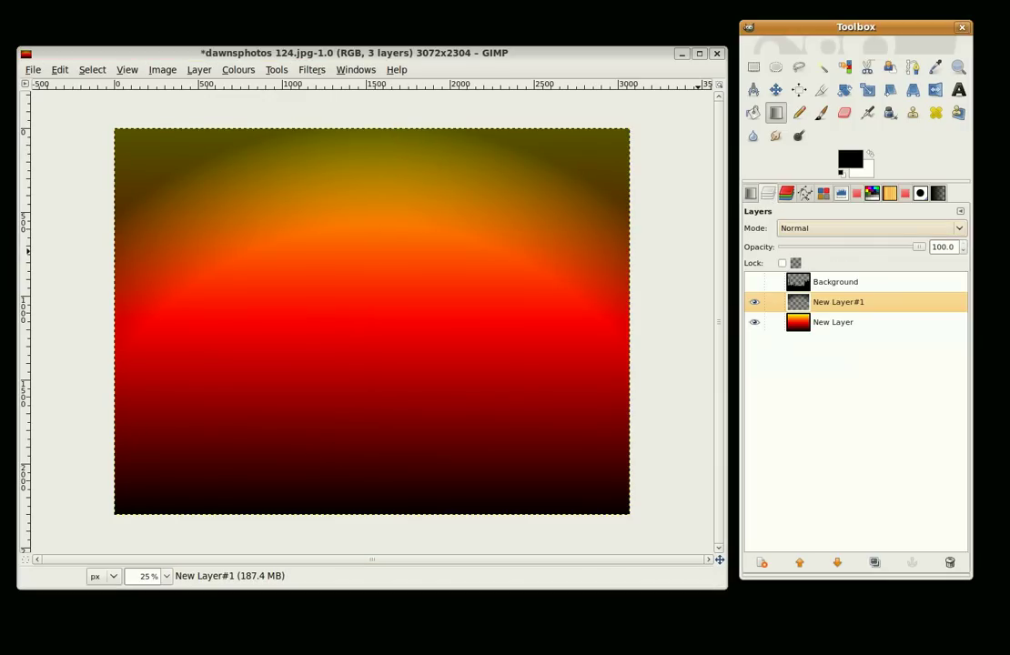
{"action": "left_click", "coordinate": [754, 282]}
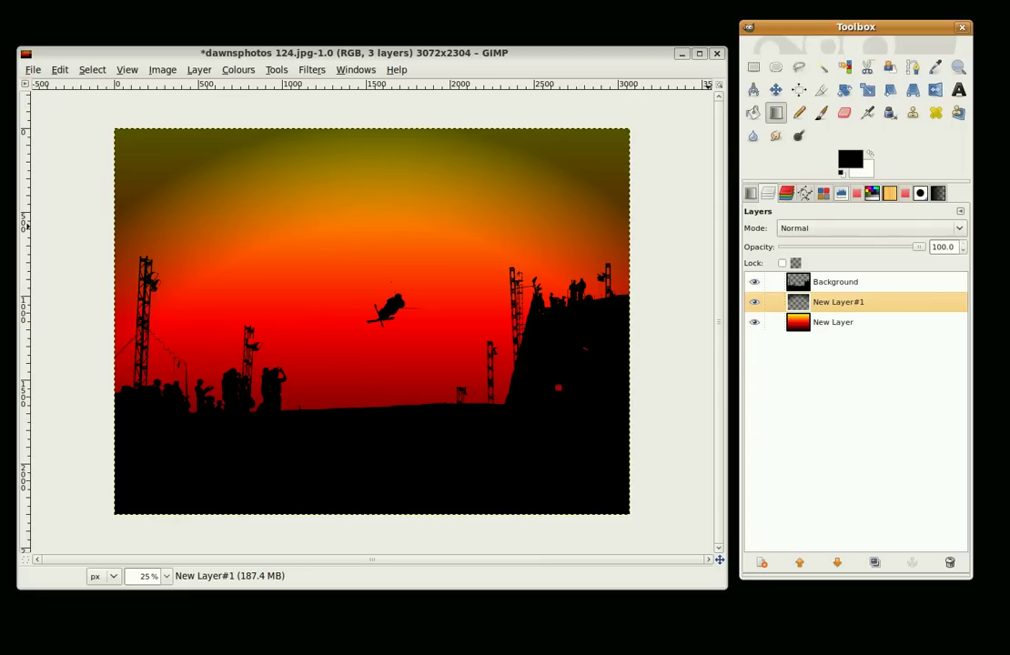
{"action": "right_click", "coordinate": [837, 285]}
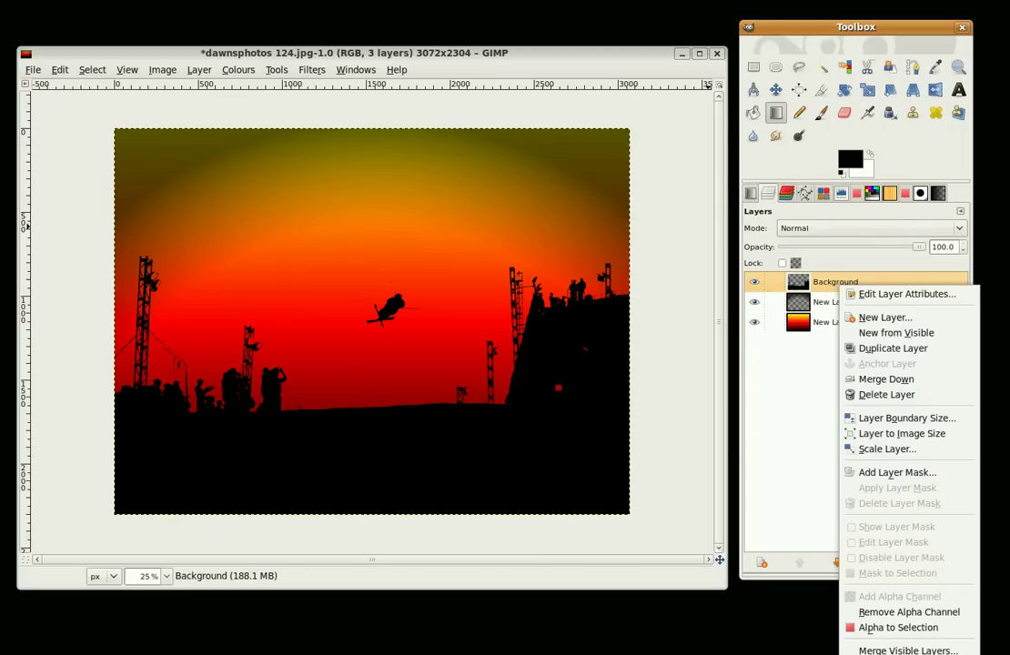
{"action": "left_click", "coordinate": [901, 650]}
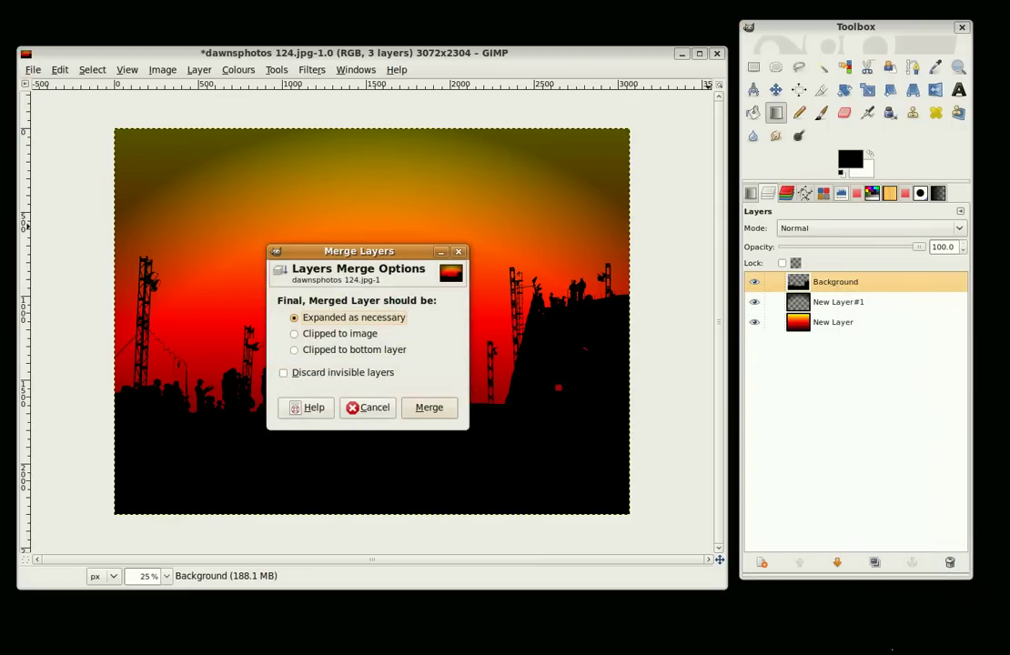
{"action": "left_click", "coordinate": [430, 407]}
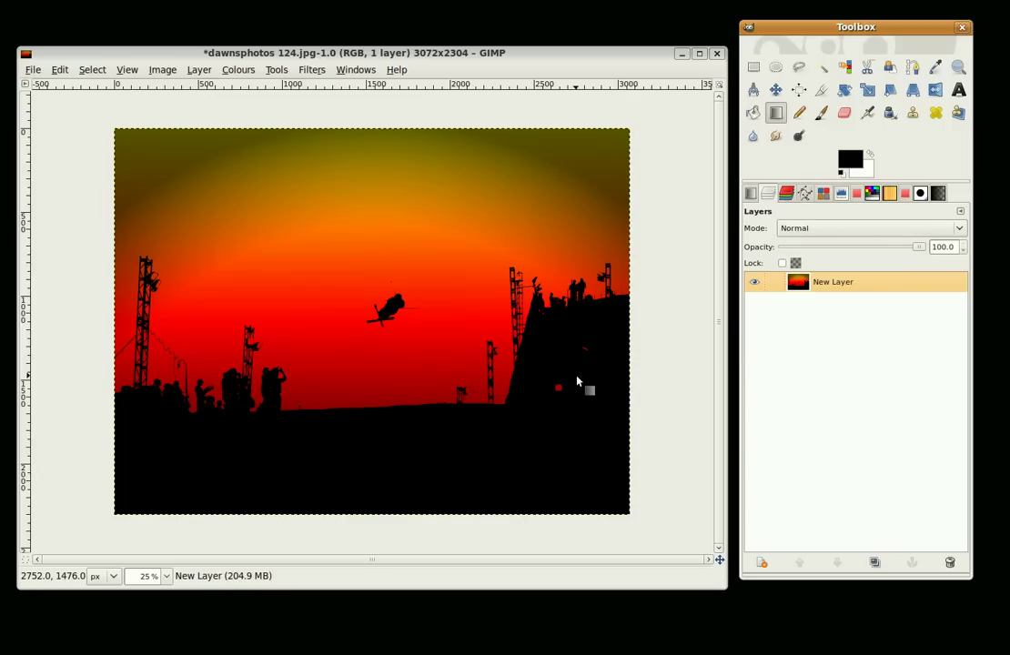